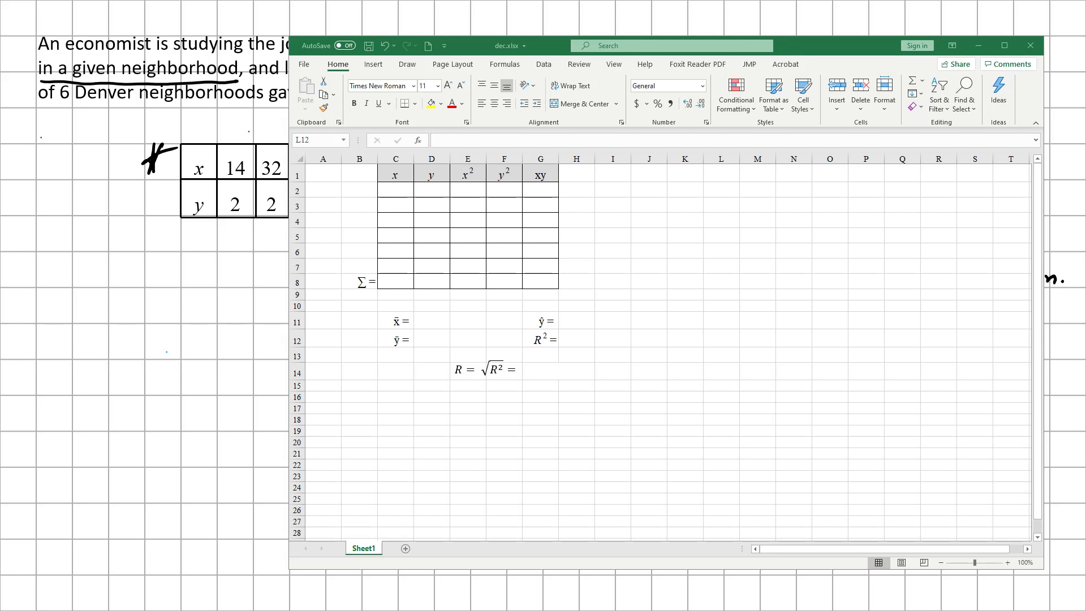
# - Move the workbook window clear of the x and y data table shown behind it
pyautogui.moveTo(814, 46); pyautogui.dragTo(811, 60)
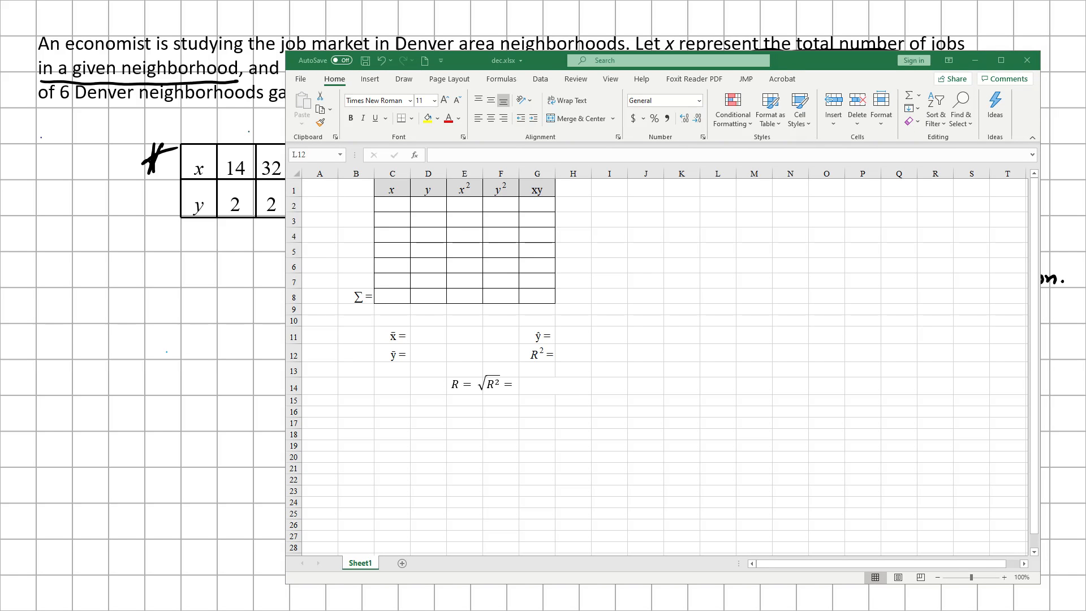
pyautogui.click(676, 218)
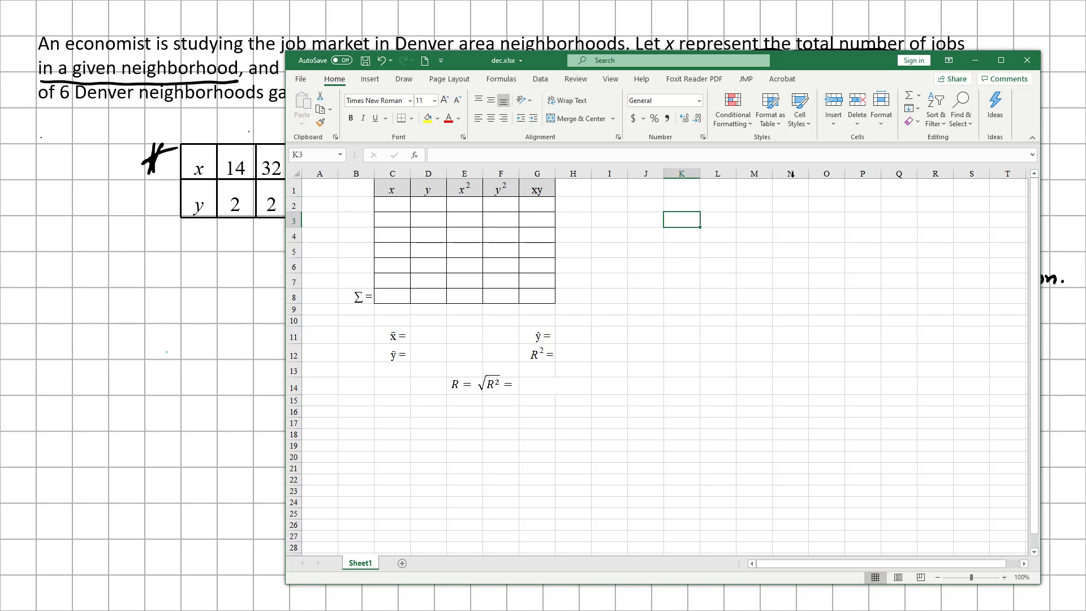
pyautogui.moveTo(815, 57); pyautogui.dragTo(973, 43)
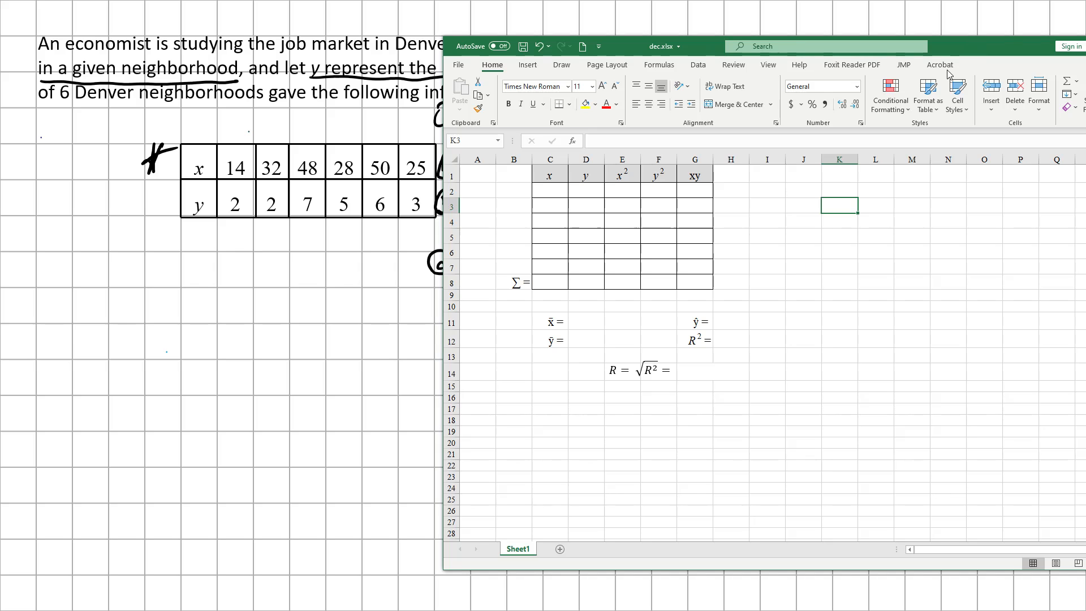
# - Enter the x values 14, 32, 48, 28, 50 and 25 in cells C2 through C7
pyautogui.click(548, 191)
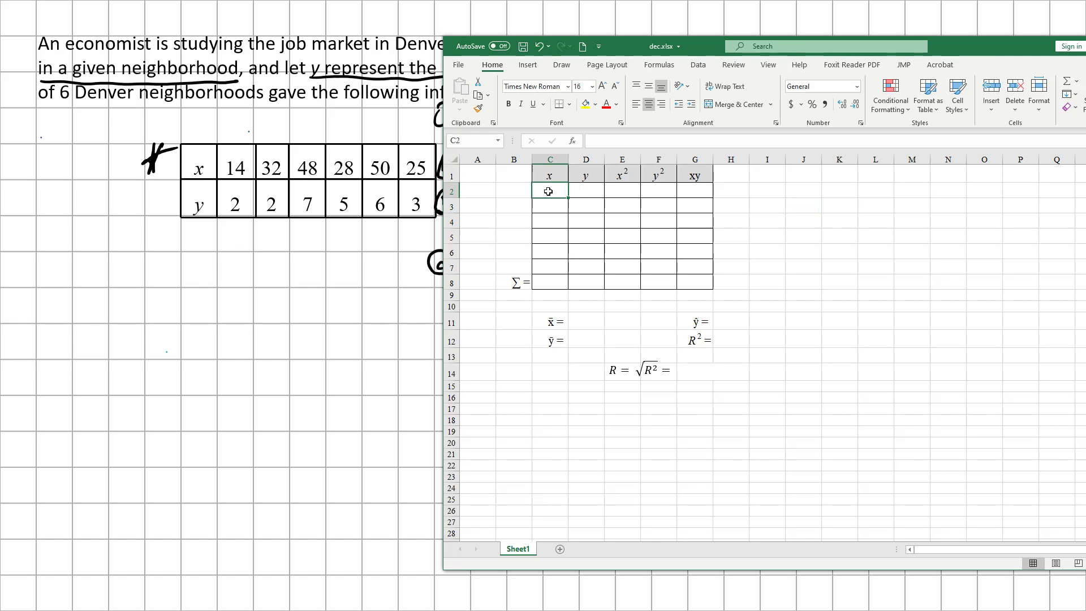
pyautogui.write('14')
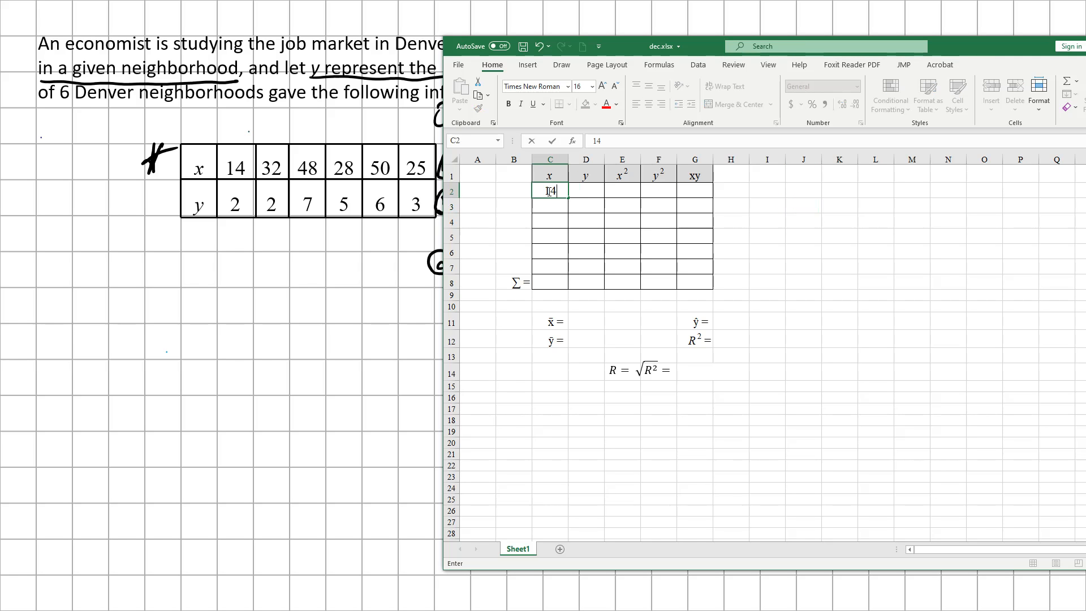
pyautogui.press('Return')
pyautogui.write('32')
pyautogui.press('Return')
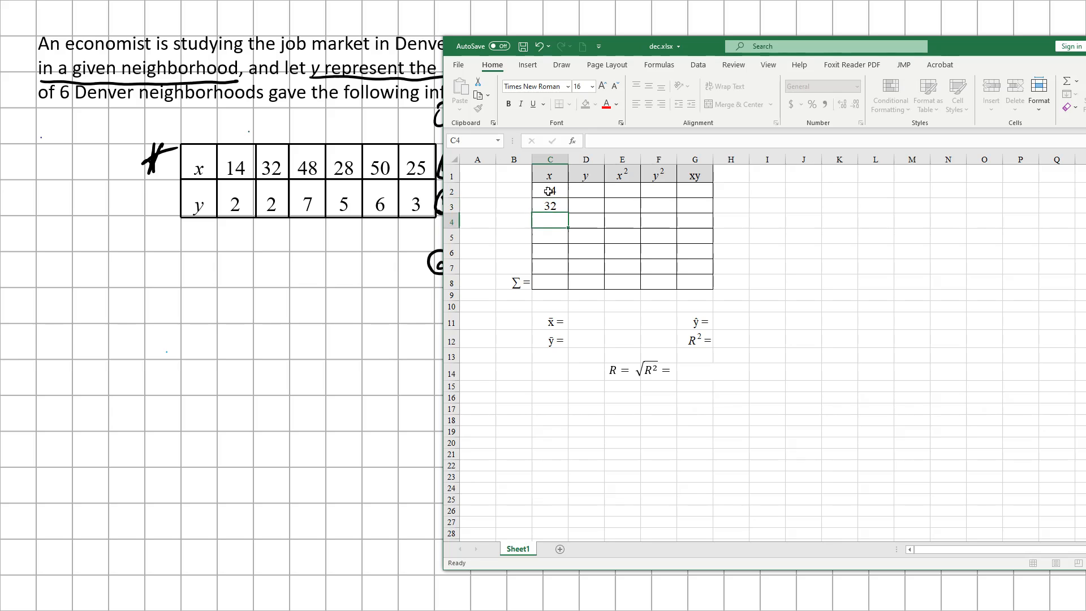
pyautogui.write('48')
pyautogui.press('Return')
pyautogui.write('28')
pyautogui.press('Return')
pyautogui.write('50')
pyautogui.press('Return')
pyautogui.write('25')
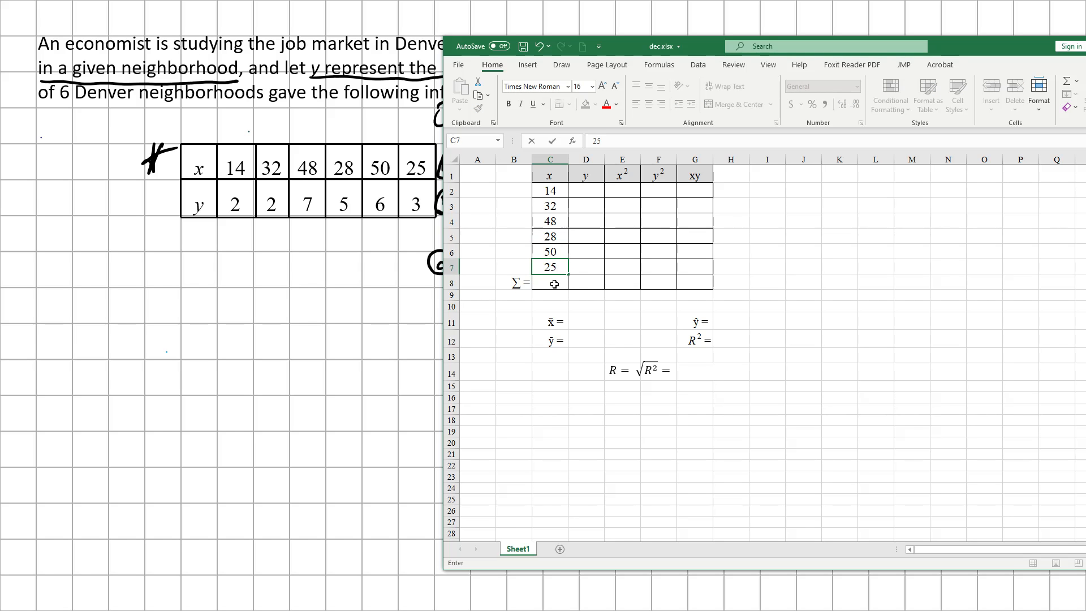
pyautogui.press('Return')
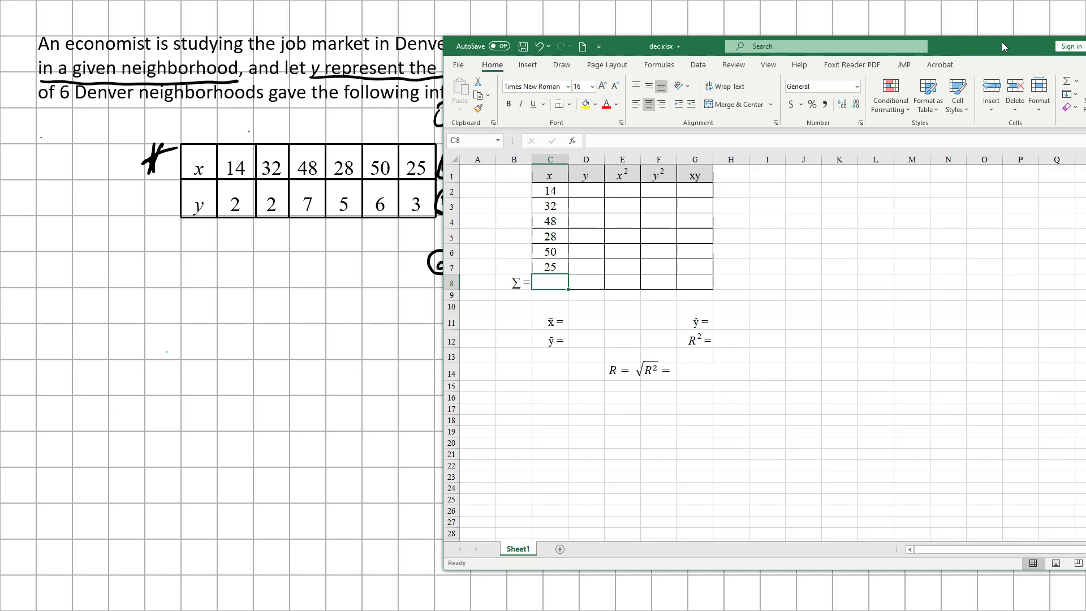
# - Enter the y values 2, 2, 7, 5, 6 and 3 in cells D2 through D7
pyautogui.click(586, 191)
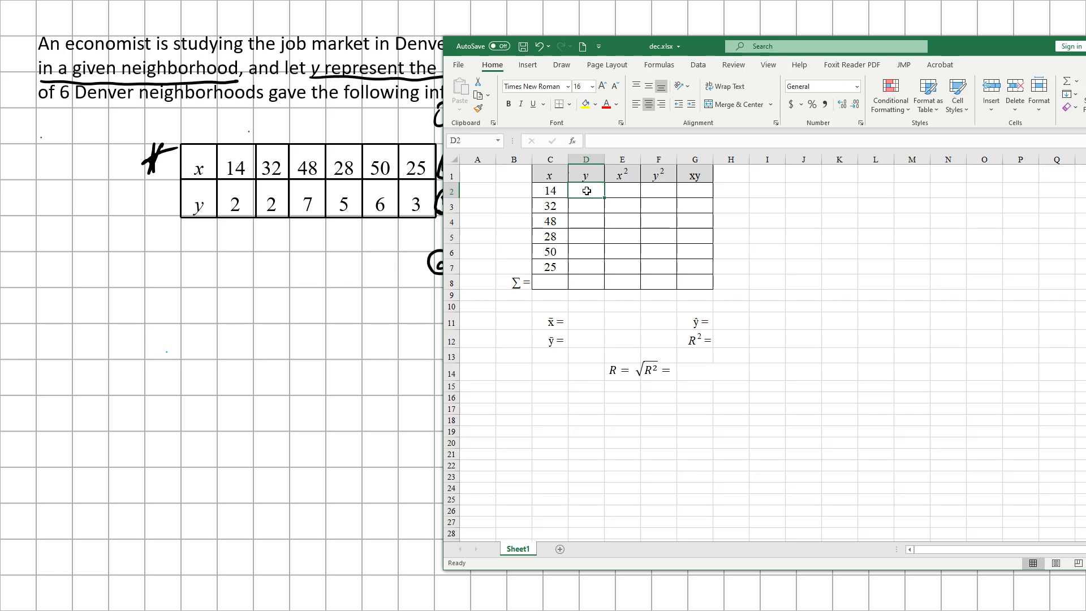
pyautogui.write('2')
pyautogui.press('Return')
pyautogui.write('2')
pyautogui.press('Return')
pyautogui.write('7')
pyautogui.press('Return')
pyautogui.write('5')
pyautogui.press('Return')
pyautogui.write('6')
pyautogui.press('Return')
pyautogui.write('3')
pyautogui.press('Return')
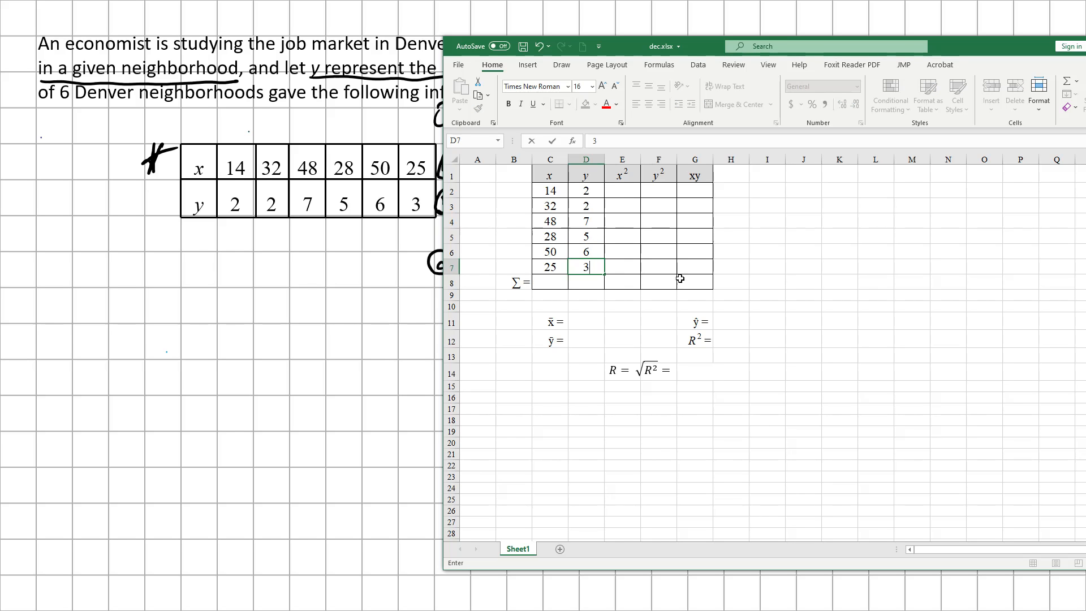
# - Compute the x² column by entering =C2*C2 in E2 and filling the formula down to E7
pyautogui.click(621, 189)
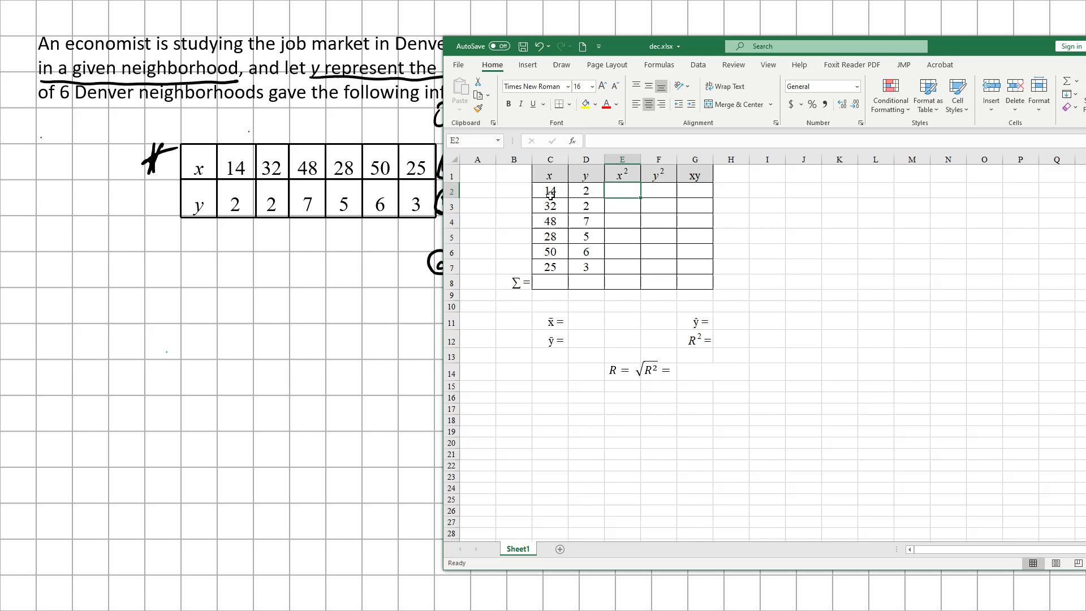
pyautogui.click(594, 142)
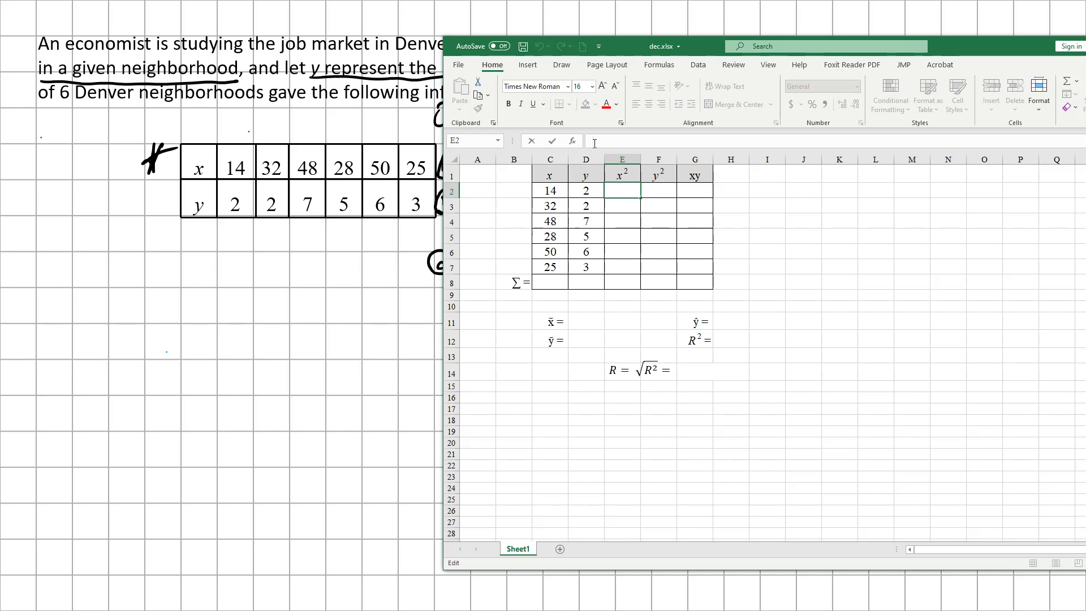
pyautogui.write('=')
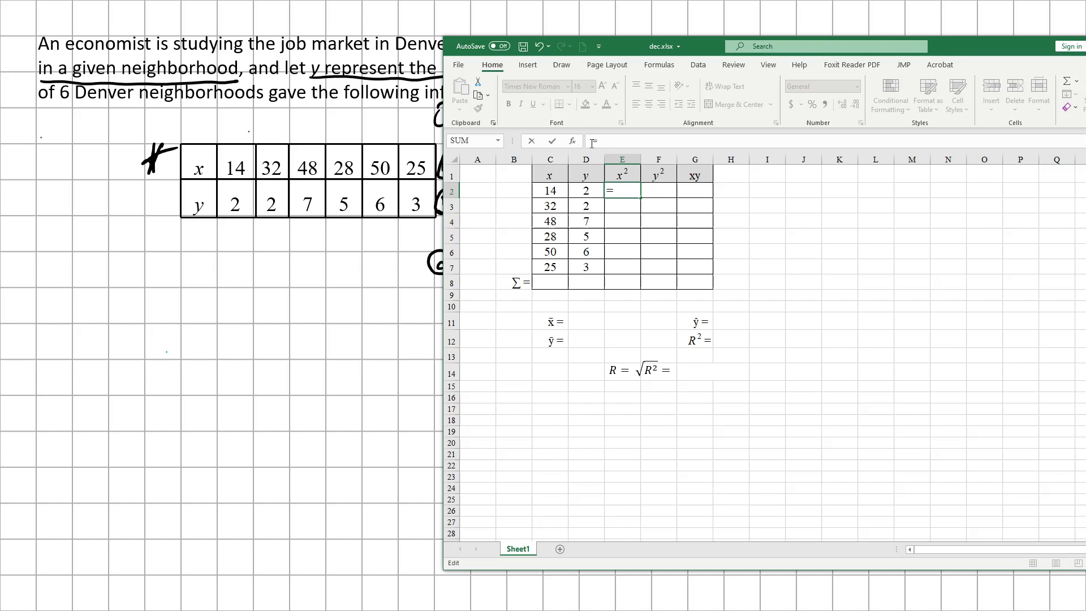
pyautogui.click(547, 193)
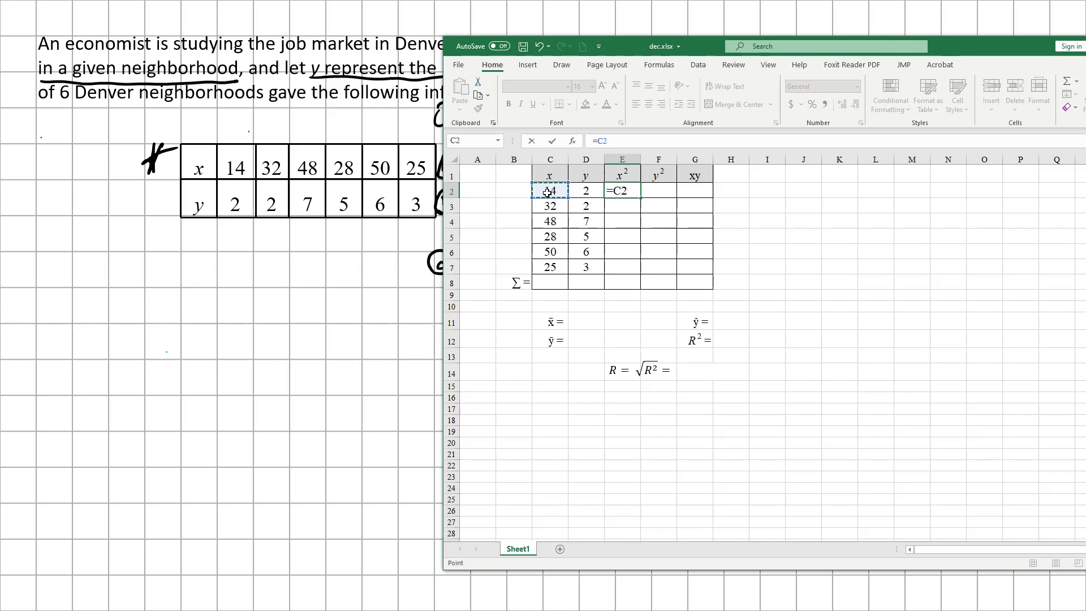
pyautogui.write('*')
pyautogui.click(548, 191)
pyautogui.press('Return')
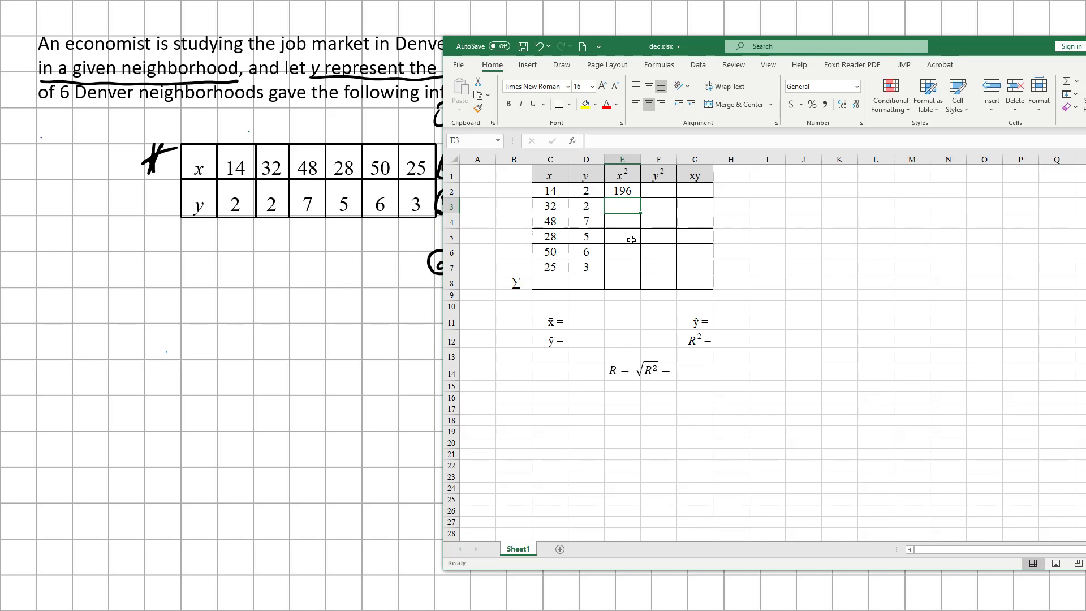
pyautogui.click(625, 188)
pyautogui.moveTo(639, 196); pyautogui.dragTo(639, 275)
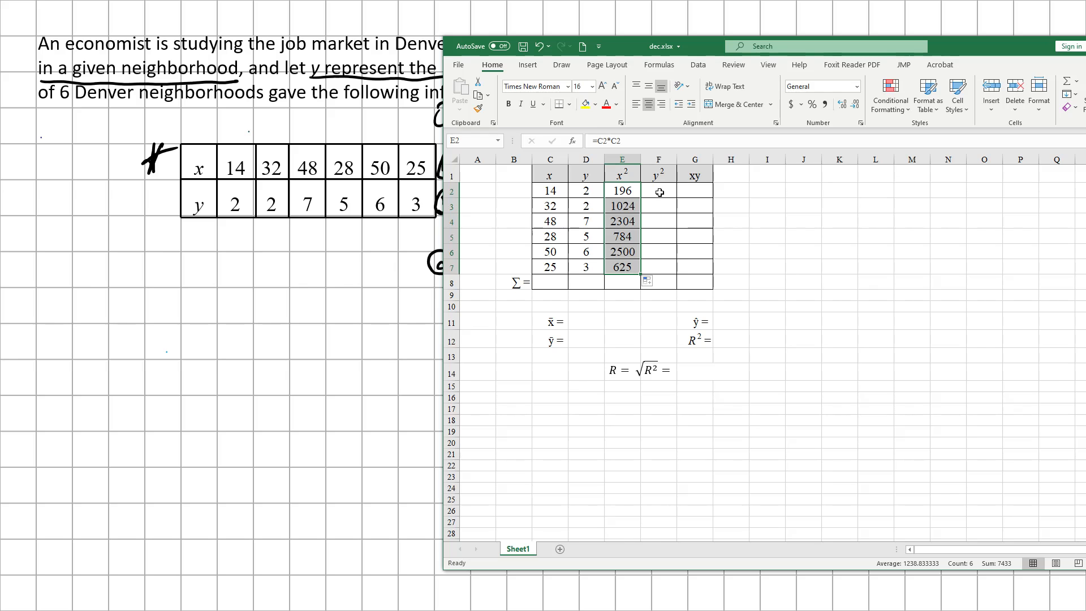
# - Compute the y² column by filling the E2 formula across to F2 and down to F7
pyautogui.click(660, 191)
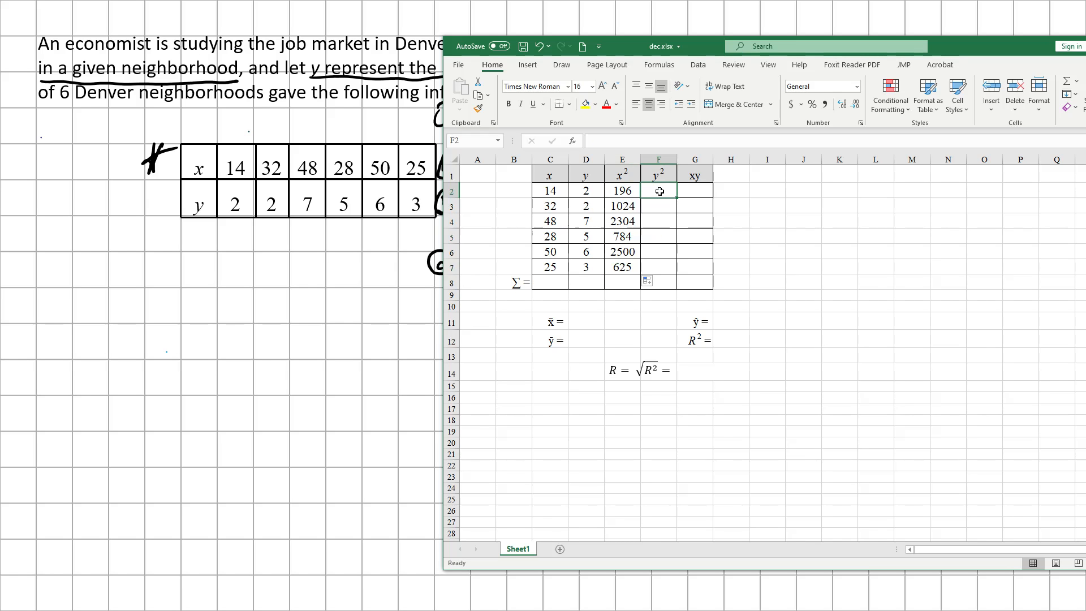
pyautogui.click(629, 191)
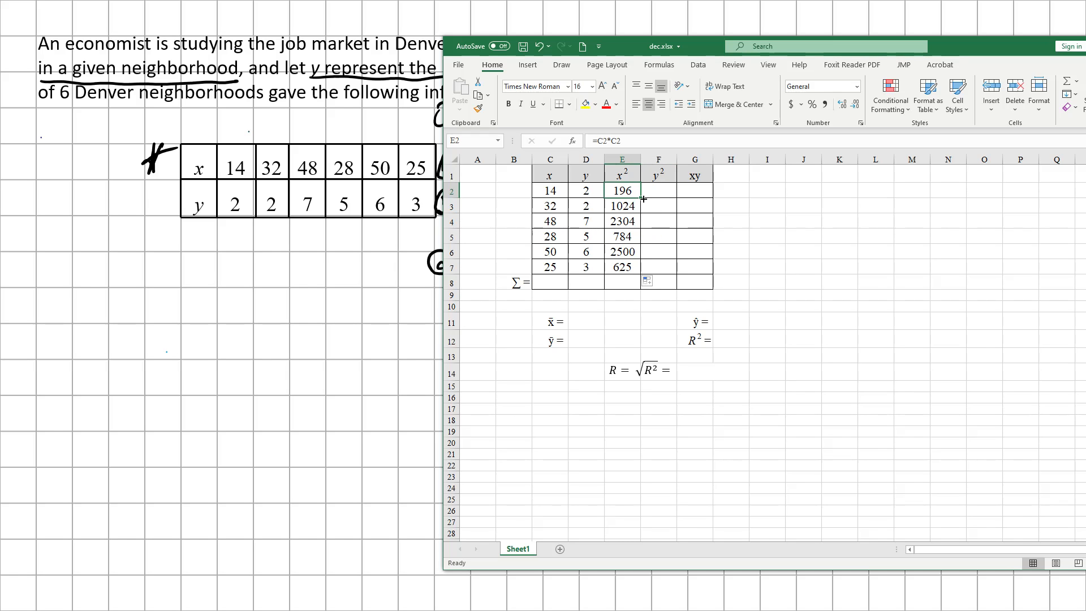
pyautogui.moveTo(641, 195); pyautogui.dragTo(668, 204)
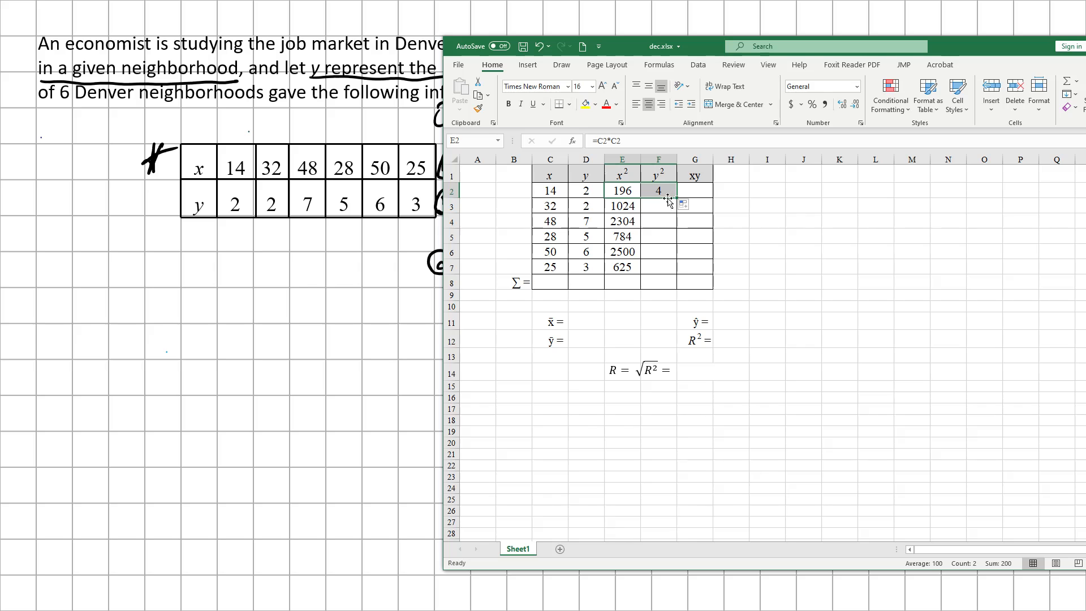
pyautogui.moveTo(676, 197)
pyautogui.mouseDown()
pyautogui.moveTo(682, 270)
pyautogui.moveTo(669, 183)
pyautogui.moveTo(664, 193)
pyautogui.mouseUp()
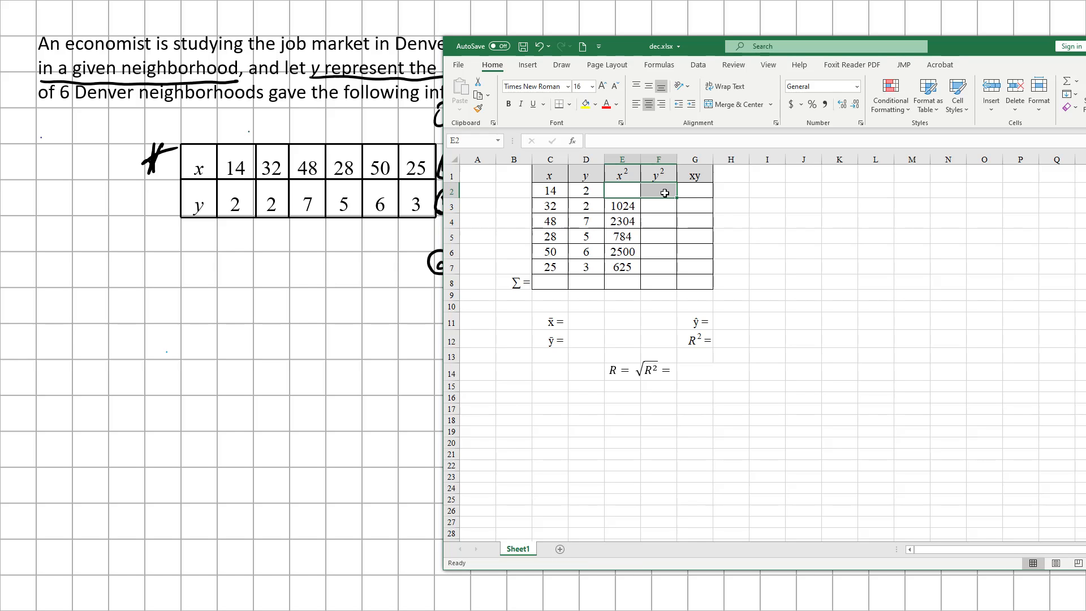
pyautogui.click(539, 47)
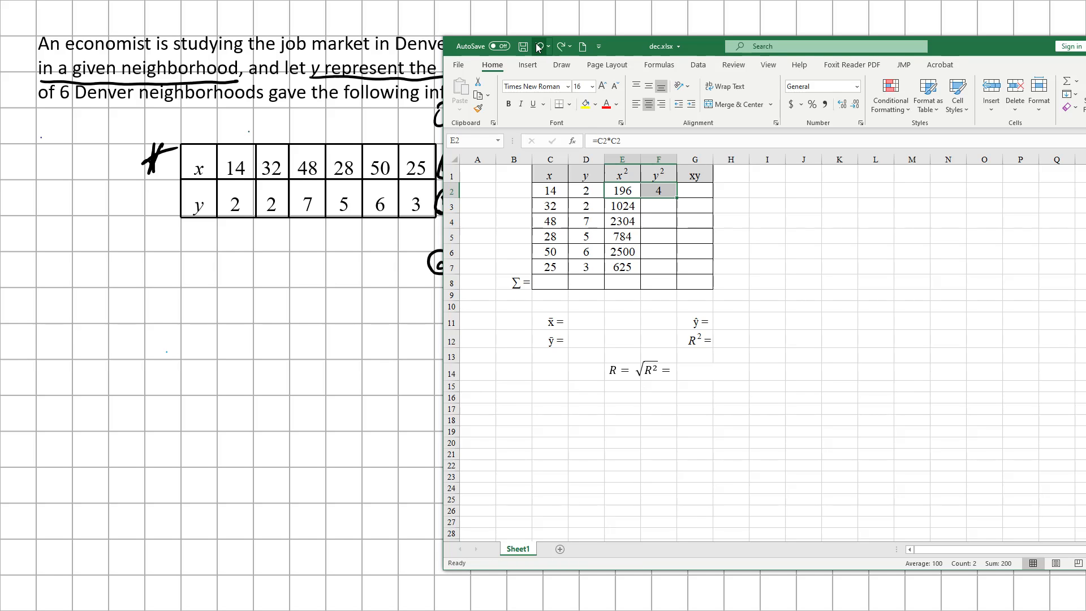
pyautogui.click(664, 192)
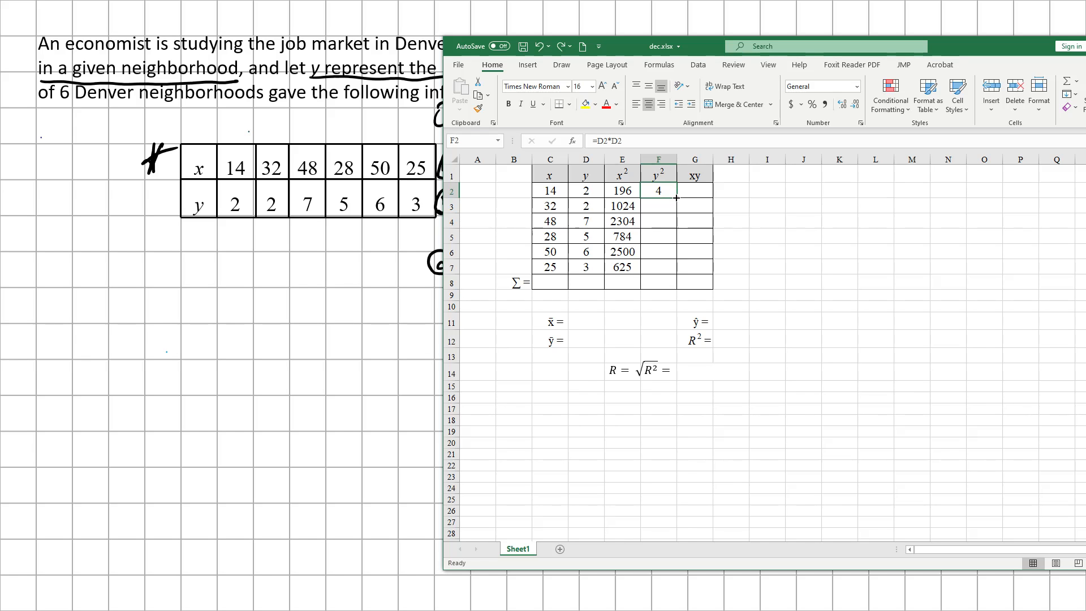
pyautogui.moveTo(677, 197); pyautogui.dragTo(676, 279)
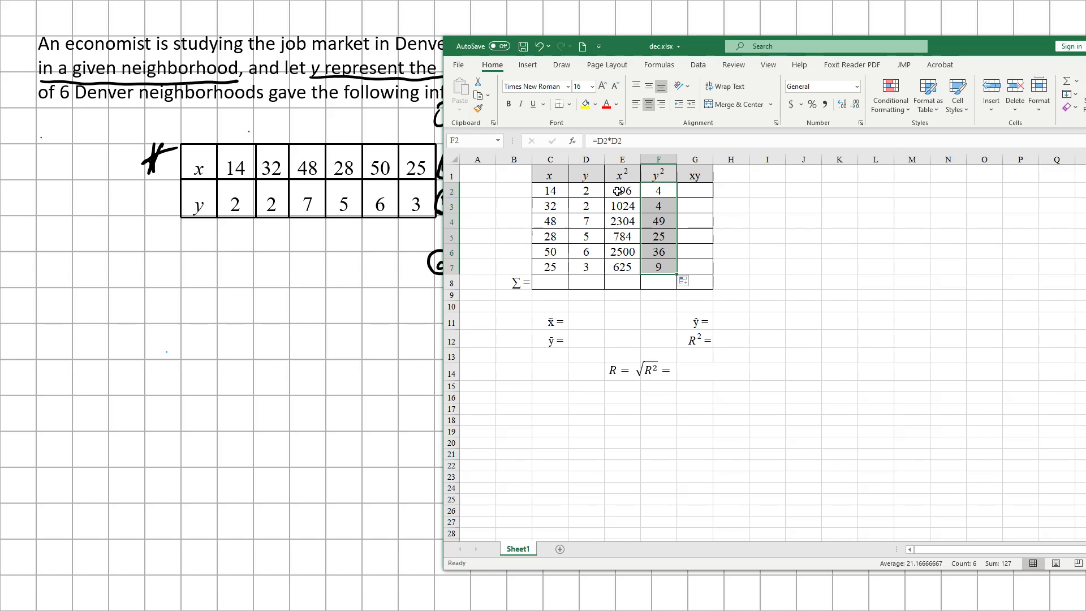
pyautogui.click(656, 206)
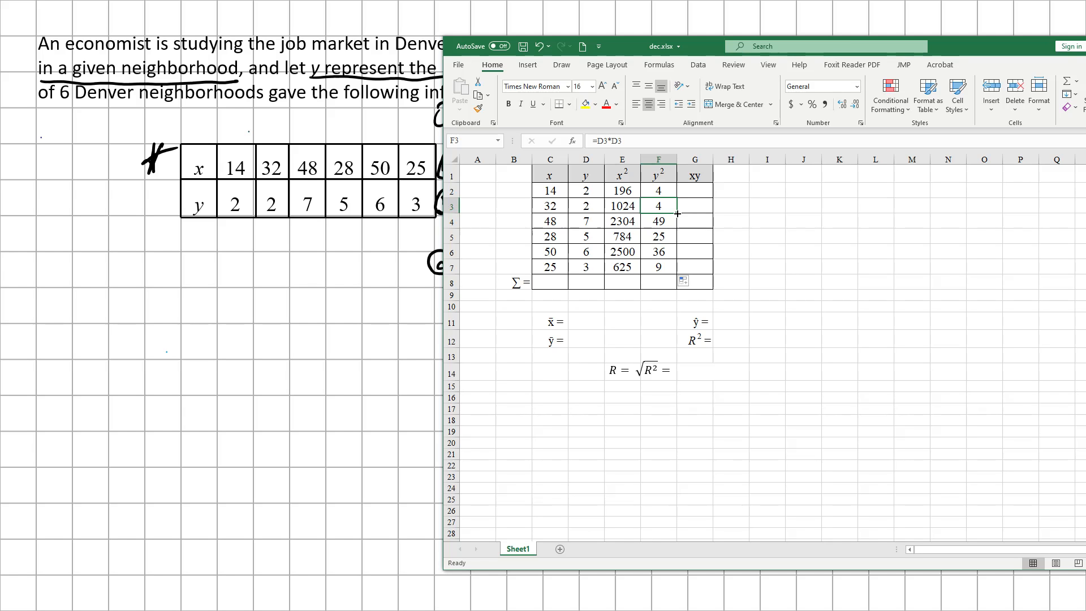
pyautogui.moveTo(677, 213); pyautogui.dragTo(678, 244)
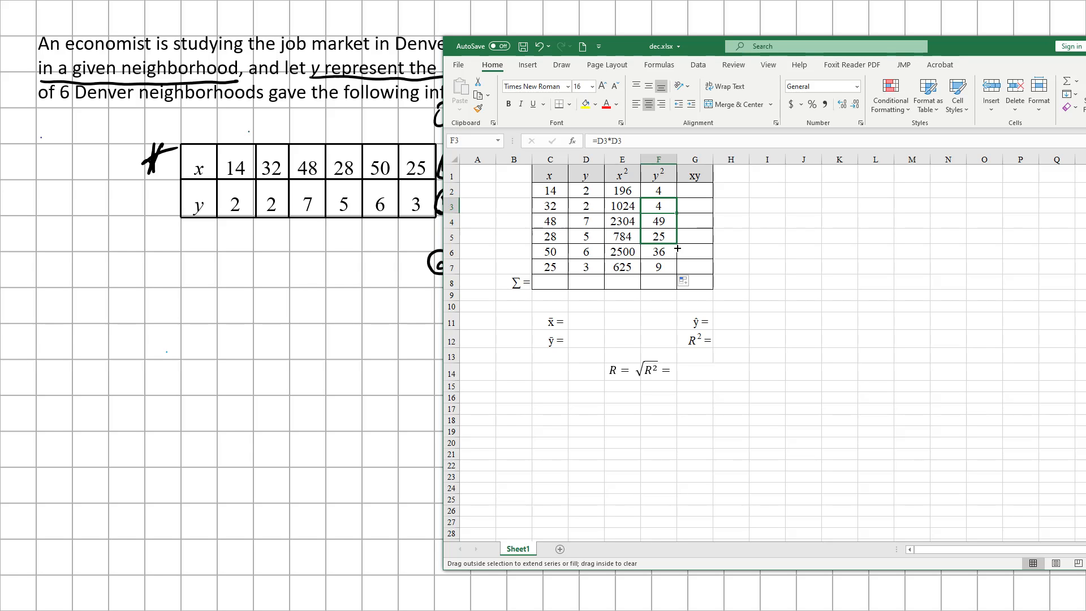
pyautogui.moveTo(677, 239); pyautogui.dragTo(677, 214)
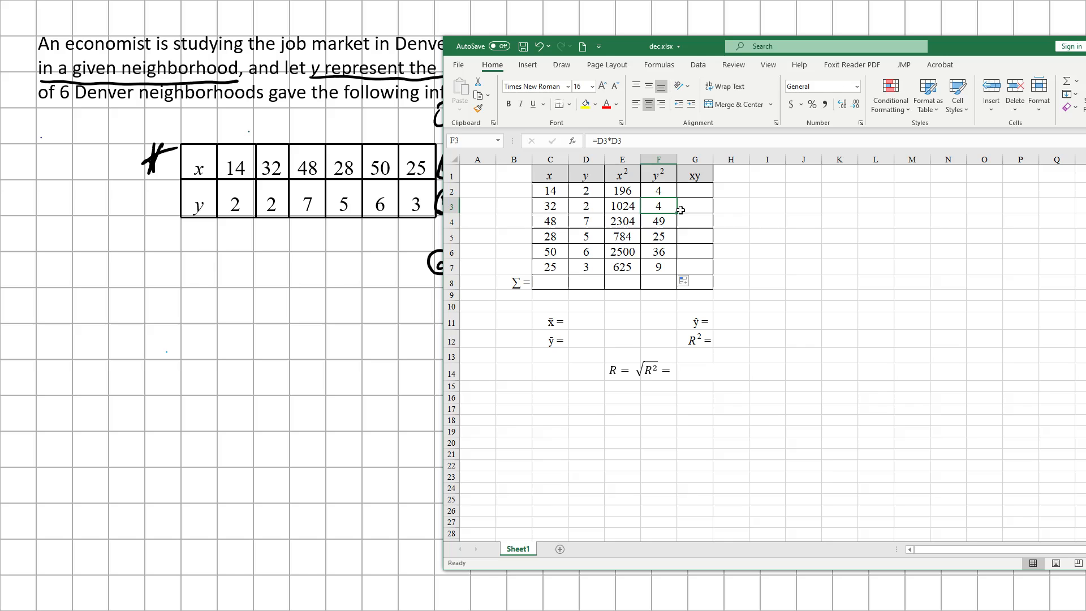
# - Compute the xy column by entering =C2*D2 in G2 and filling the formula down to G7
pyautogui.click(690, 194)
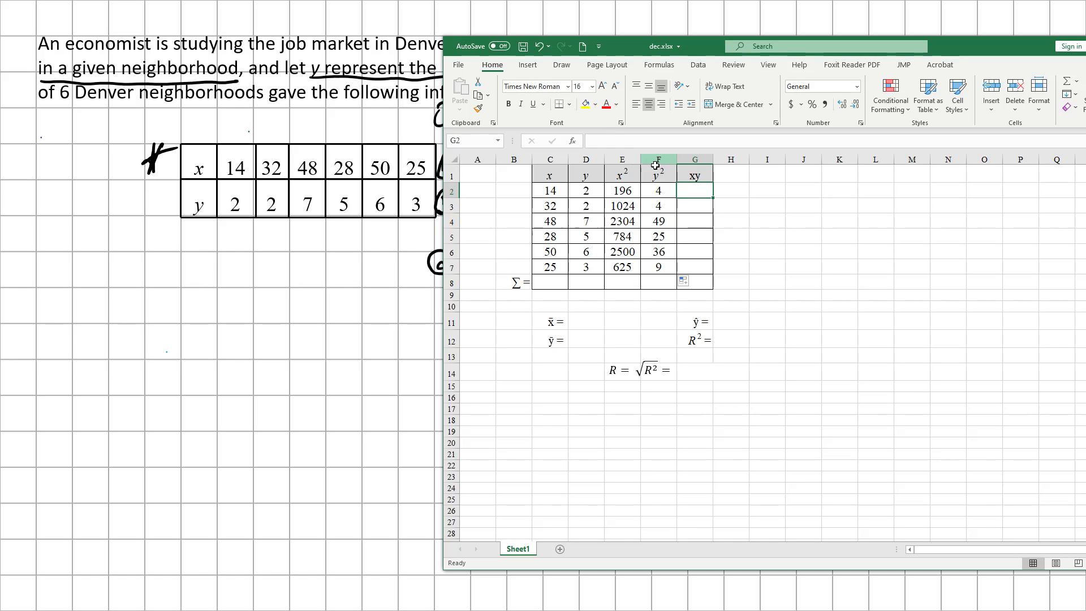
pyautogui.write('=')
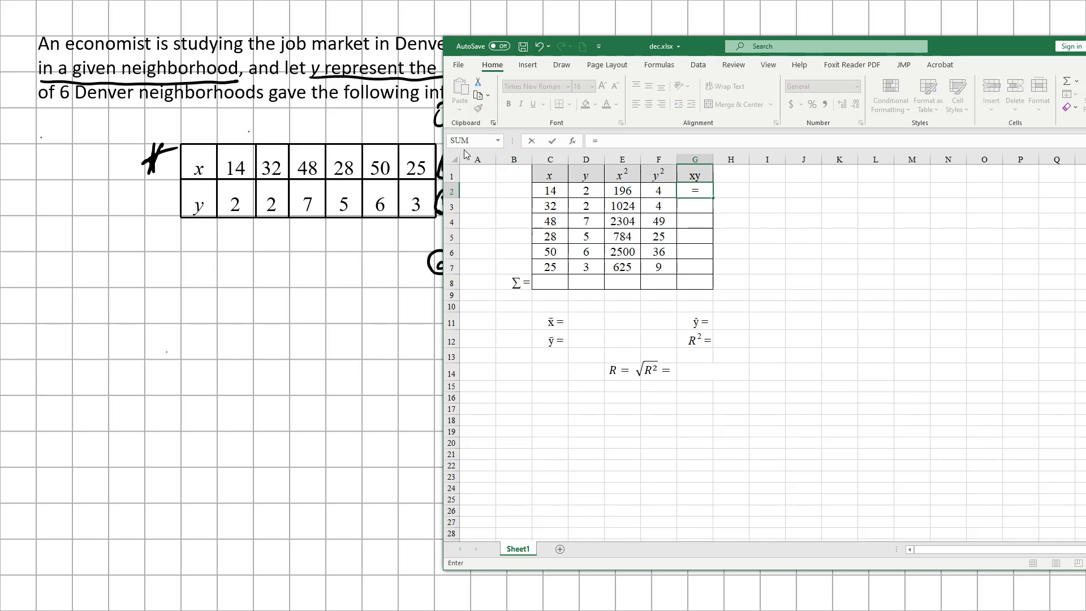
pyautogui.click(563, 193)
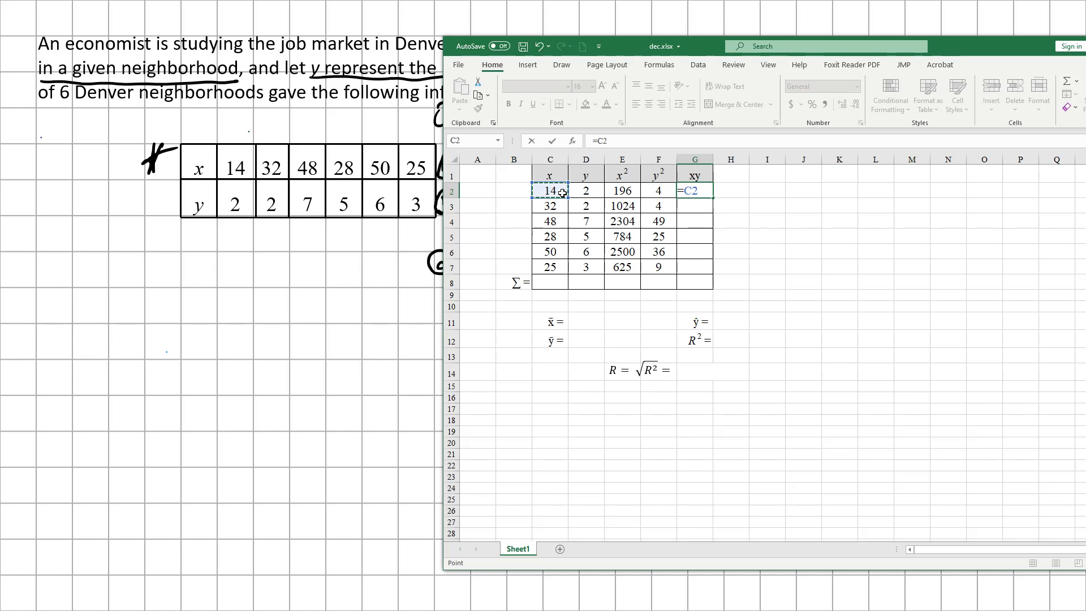
pyautogui.write('*')
pyautogui.click(586, 191)
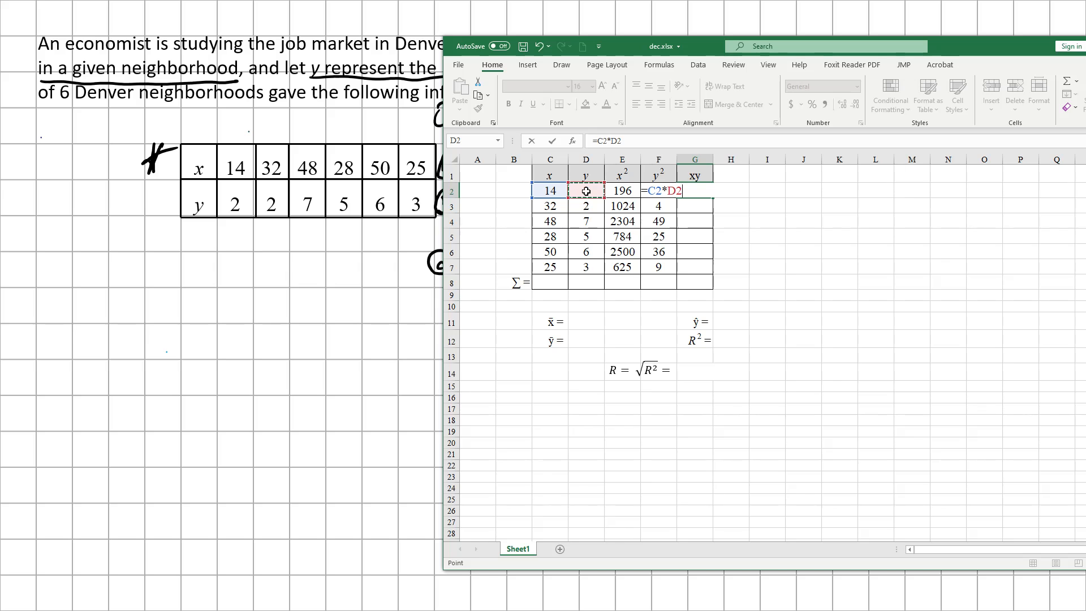
pyautogui.press('Return')
pyautogui.click(692, 191)
pyautogui.moveTo(712, 197); pyautogui.dragTo(711, 270)
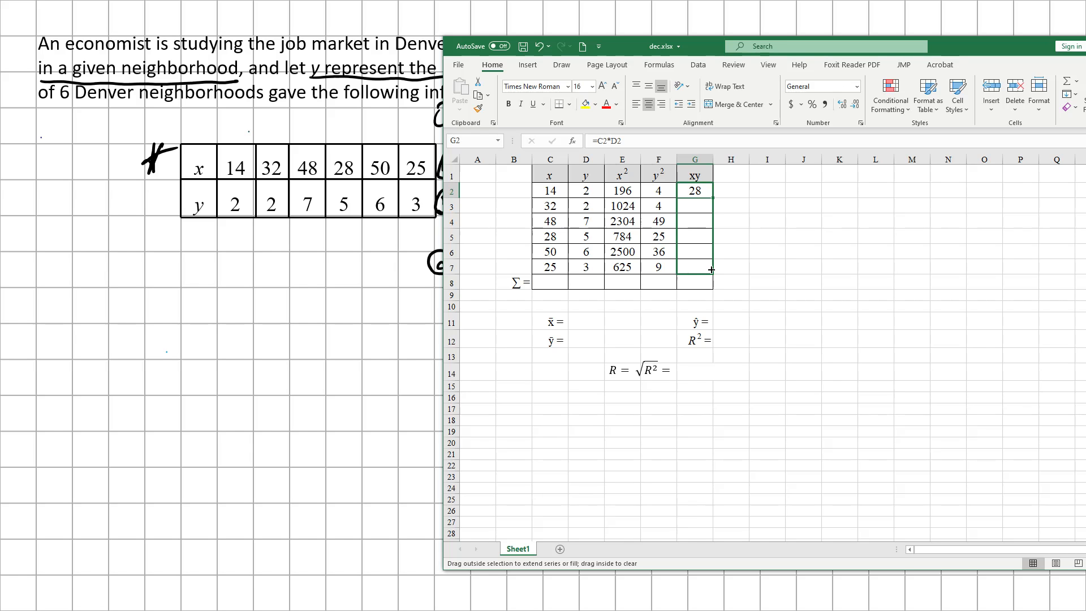
pyautogui.moveTo(711, 270); pyautogui.dragTo(712, 272)
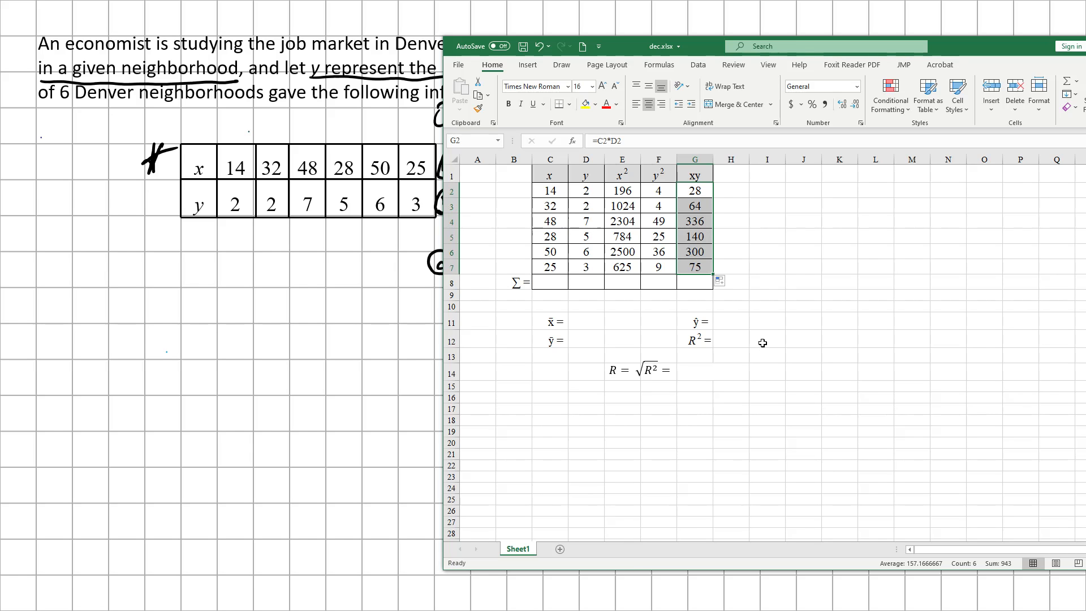
# - Maximize the workbook window, total the x column in C8 with AutoSum, and fill the sum across to G8
pyautogui.click(551, 283)
pyautogui.moveTo(701, 45); pyautogui.dragTo(394, 43)
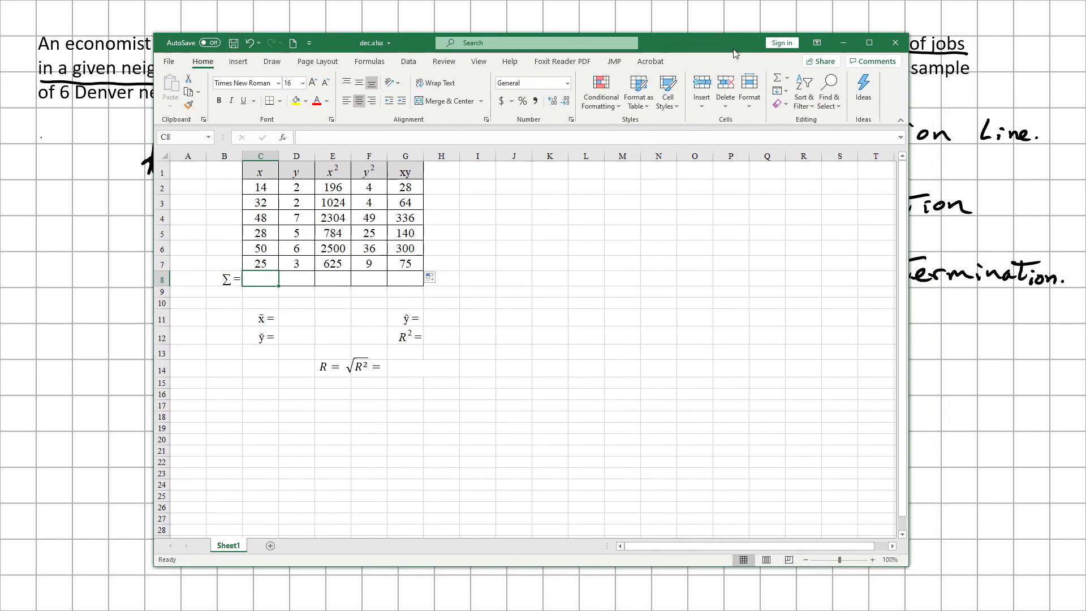
pyautogui.click(872, 48)
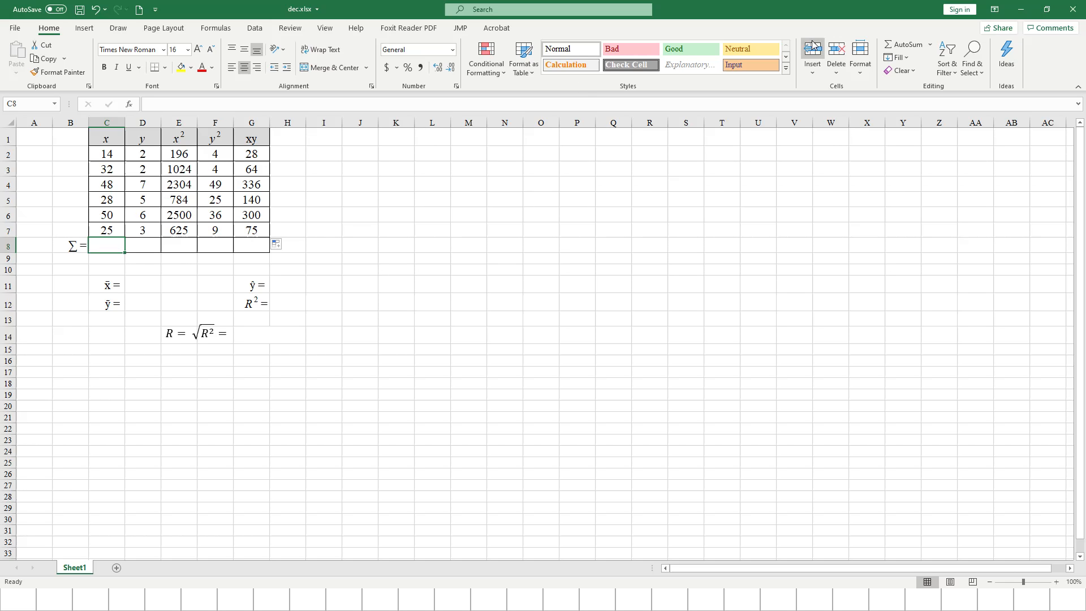
pyautogui.click(907, 45)
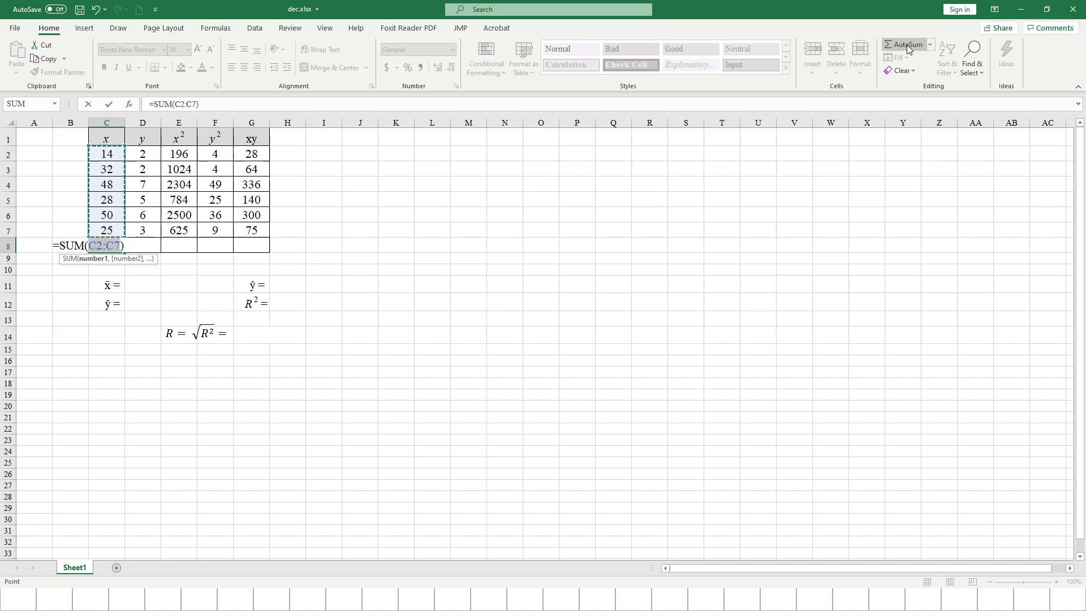
pyautogui.press('Return')
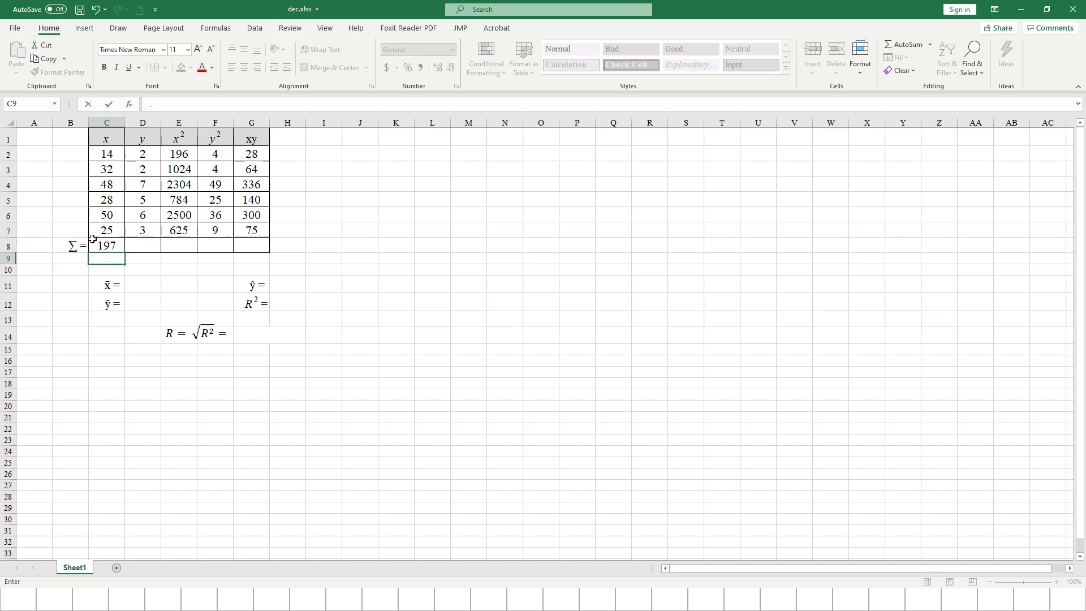
pyautogui.click(108, 249)
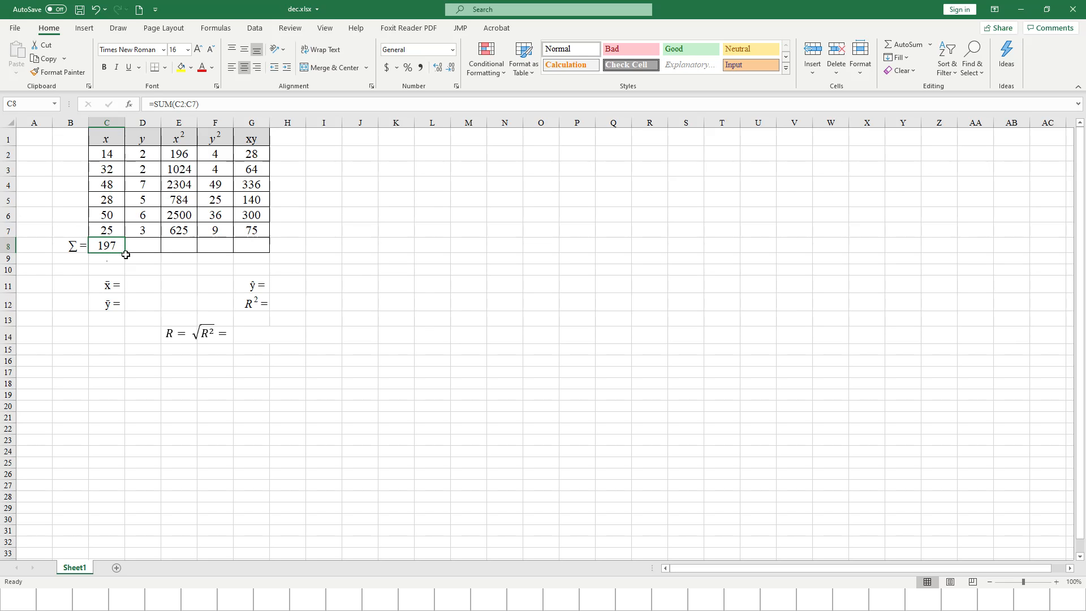
pyautogui.moveTo(125, 253); pyautogui.dragTo(259, 256)
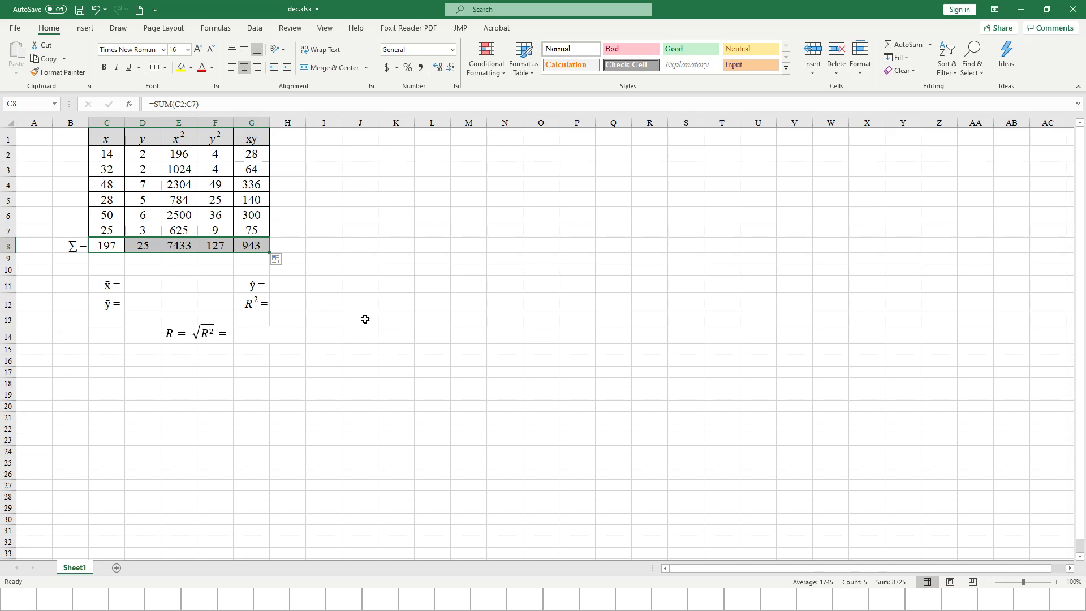
# - Calculate the mean of x by entering =C8/6 in cell D11
pyautogui.click(147, 281)
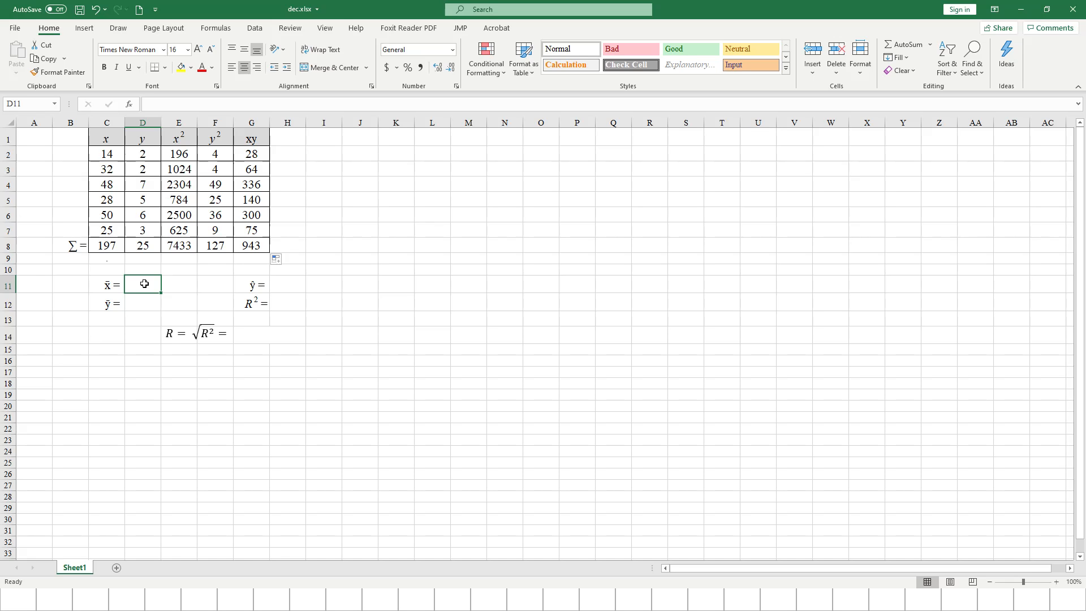
pyautogui.write('=')
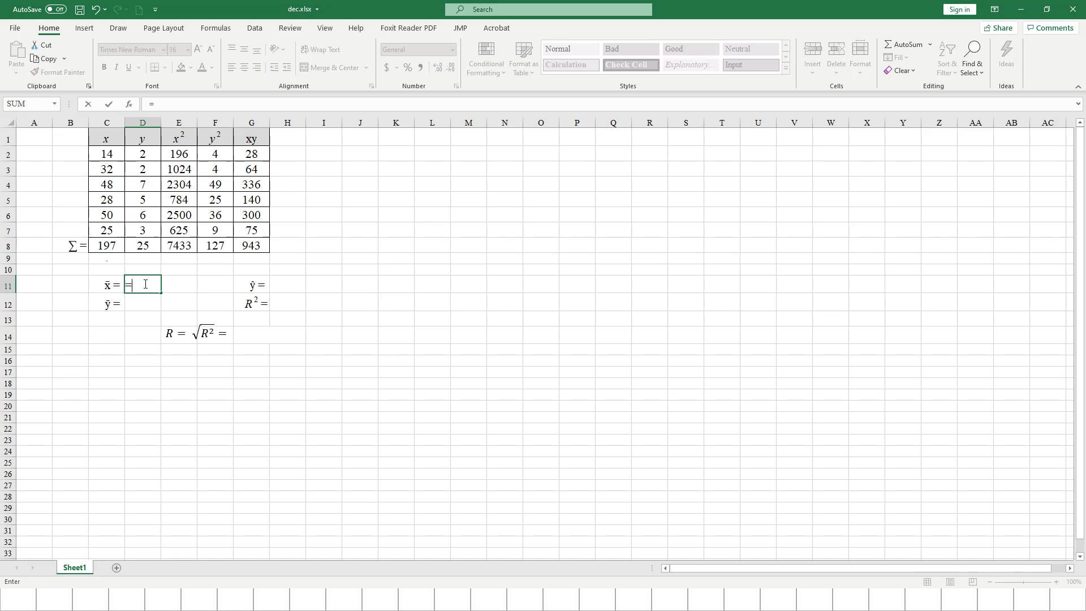
pyautogui.click(107, 246)
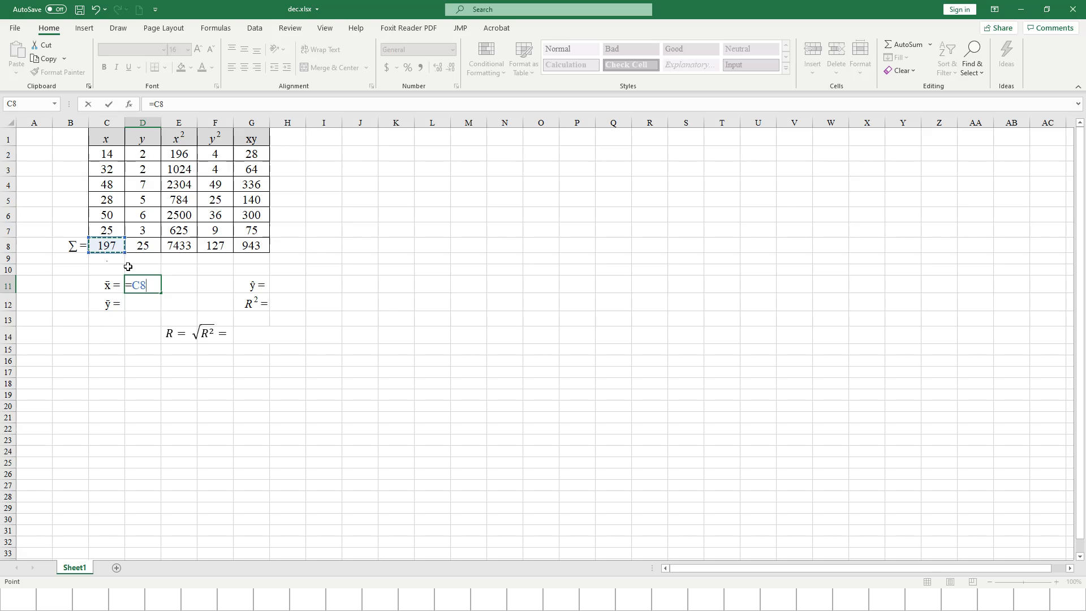
pyautogui.write('/6')
pyautogui.press('Return')
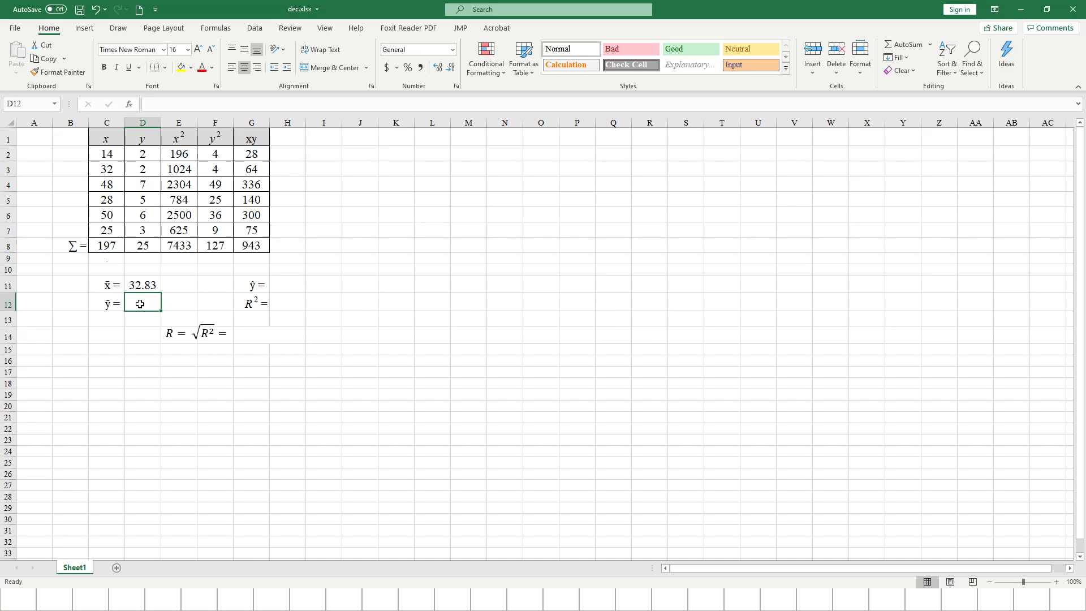
# - Calculate the mean of y by entering =D8/6 in cell D12
pyautogui.write('=')
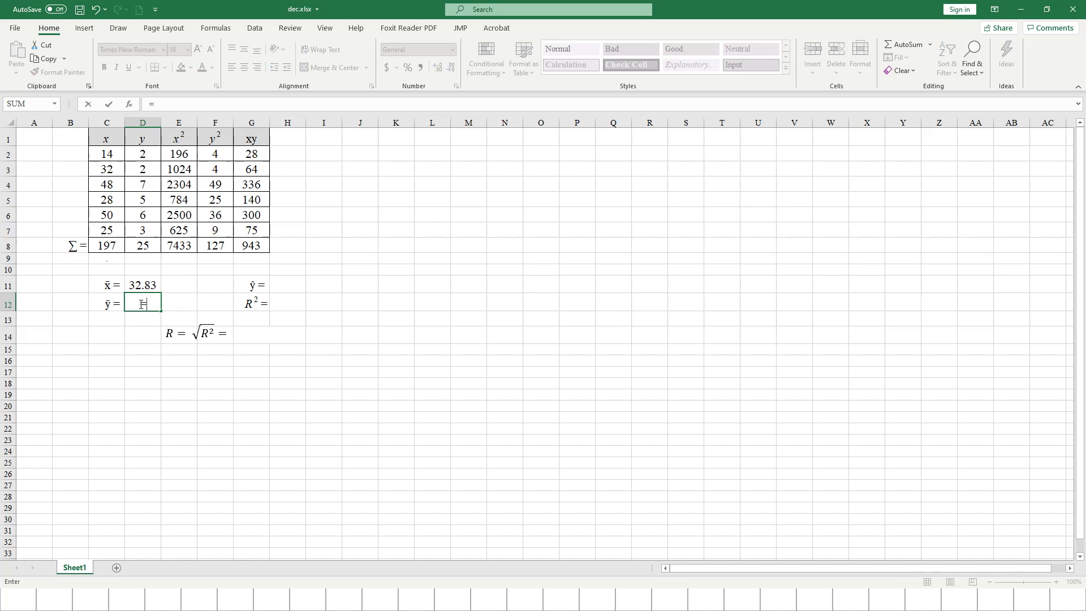
pyautogui.click(143, 244)
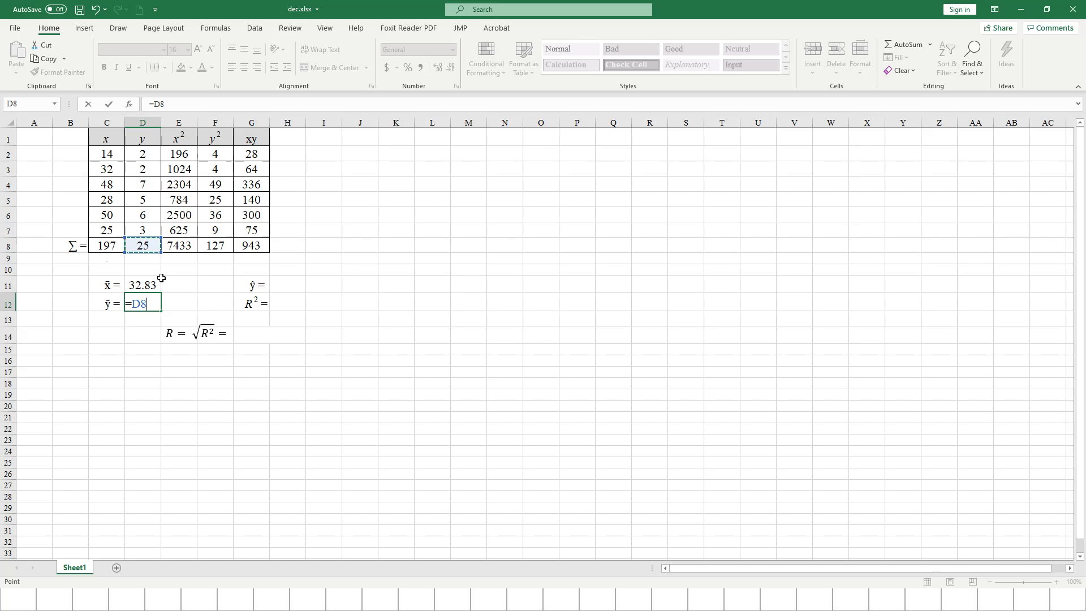
pyautogui.write('/6')
pyautogui.press('Return')
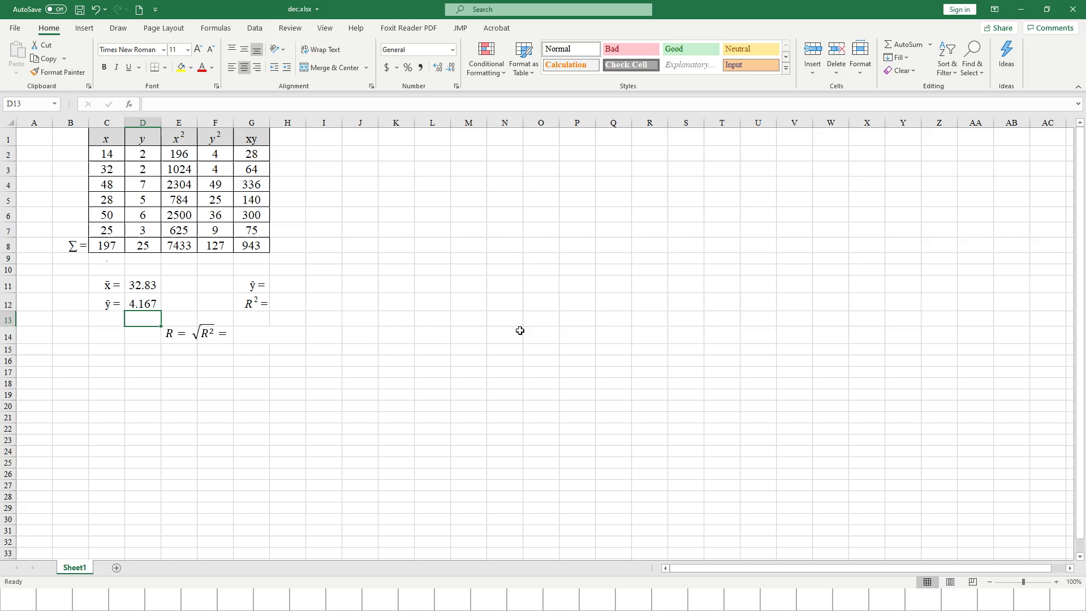
# - Select the x and y values in C2:D7 as the data for a chart
pyautogui.moveTo(101, 148); pyautogui.dragTo(136, 232)
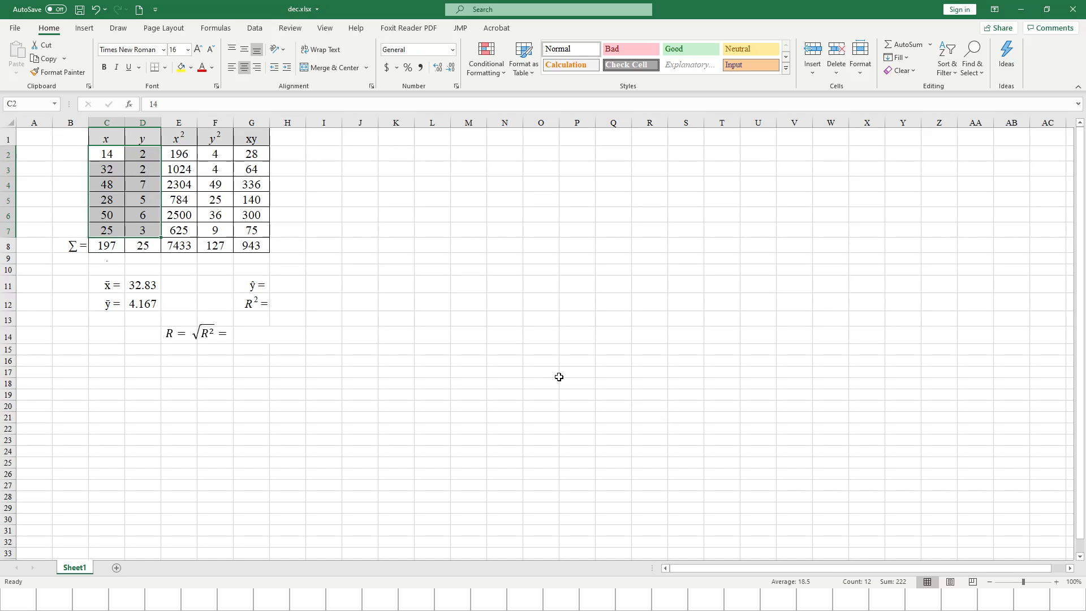
pyautogui.click(88, 30)
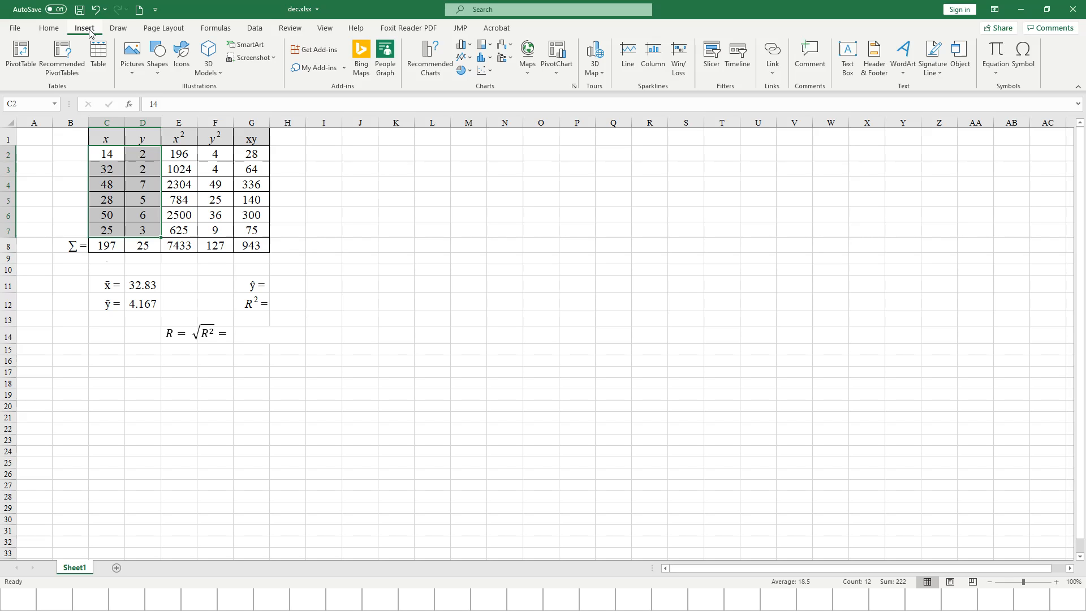
pyautogui.click(469, 57)
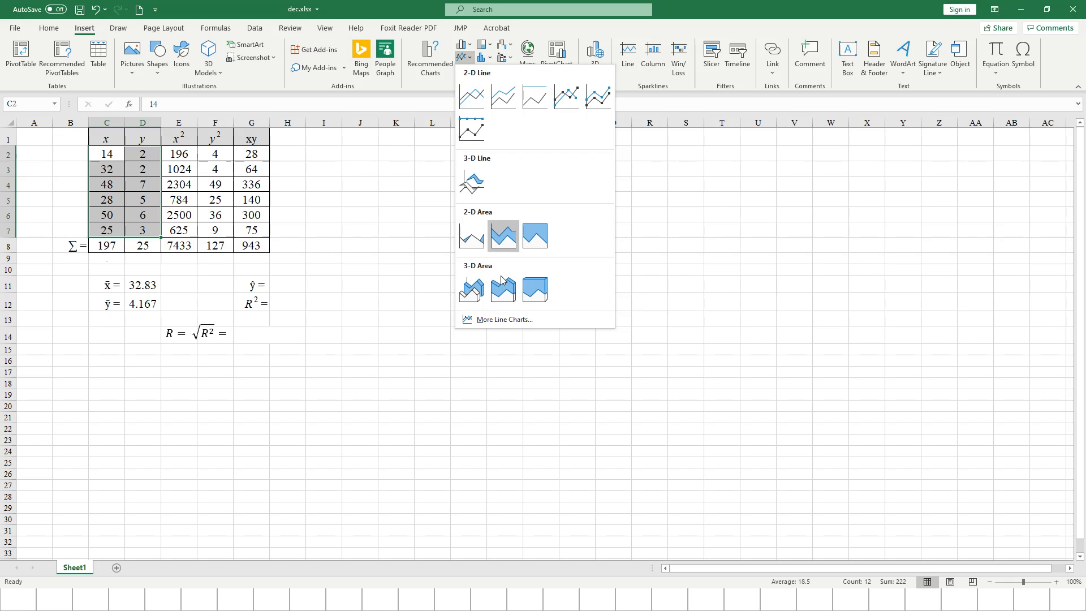
pyautogui.click(503, 320)
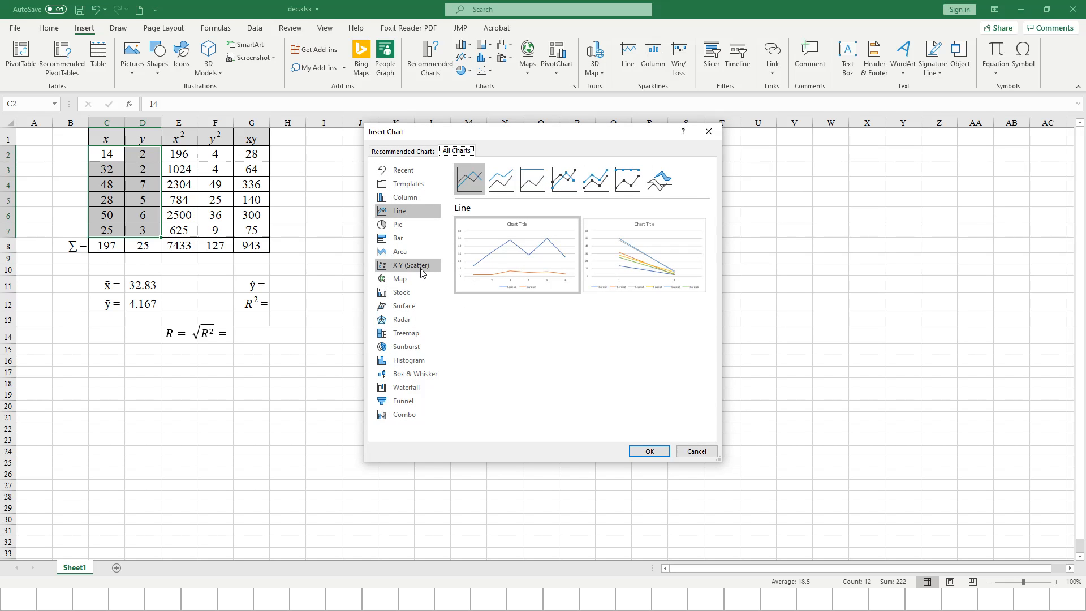
pyautogui.click(695, 453)
# - Insert a markers-only scatter chart of the selected x and y values and place it closer to the table
pyautogui.click(484, 70)
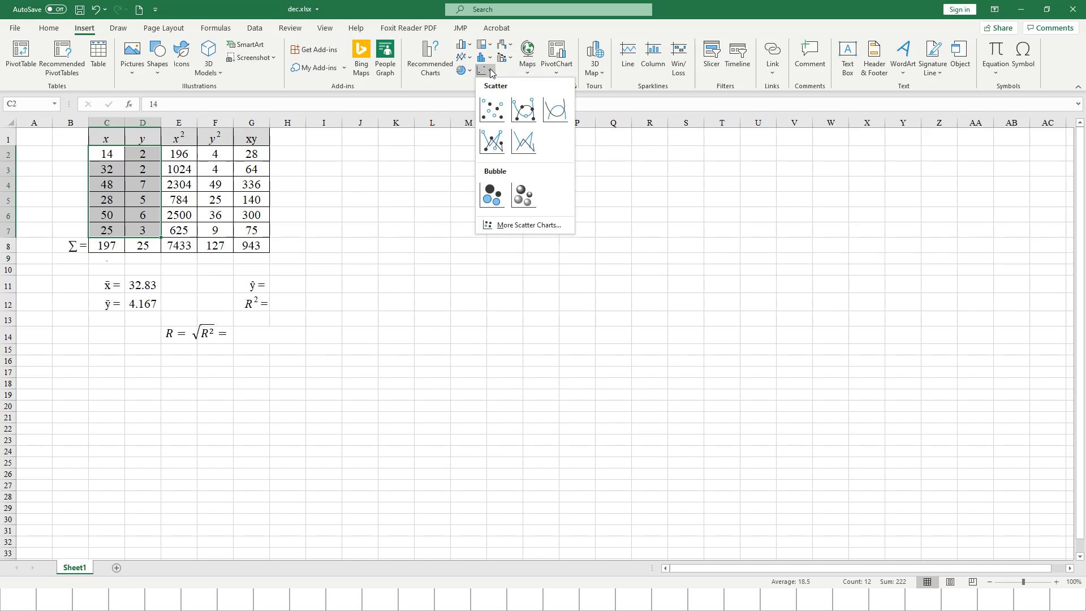
pyautogui.click(491, 112)
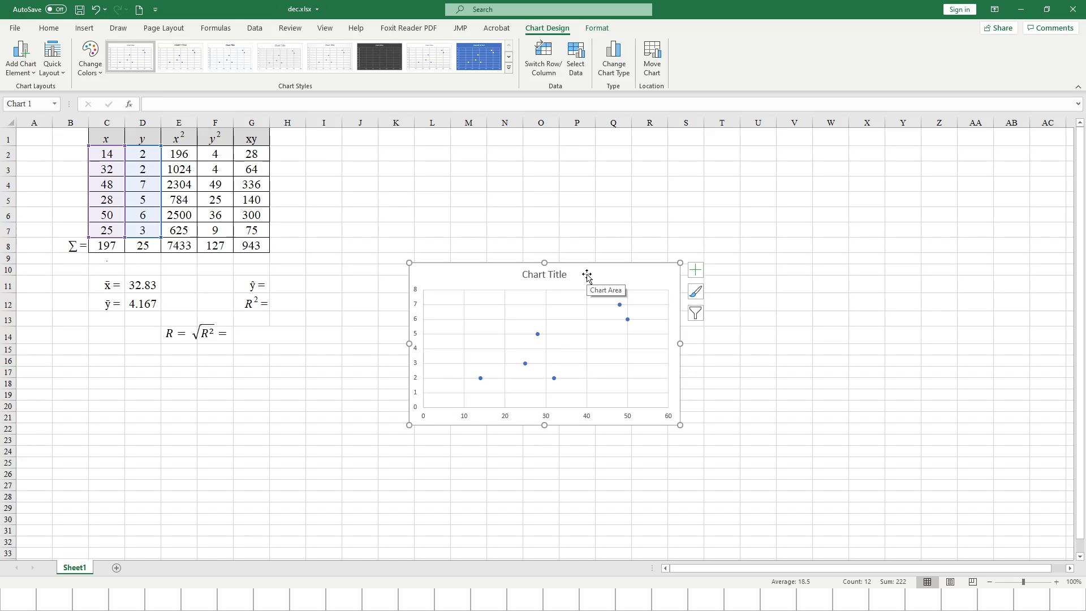
pyautogui.moveTo(587, 276)
pyautogui.mouseDown()
pyautogui.moveTo(561, 249)
pyautogui.moveTo(522, 234)
pyautogui.mouseUp()
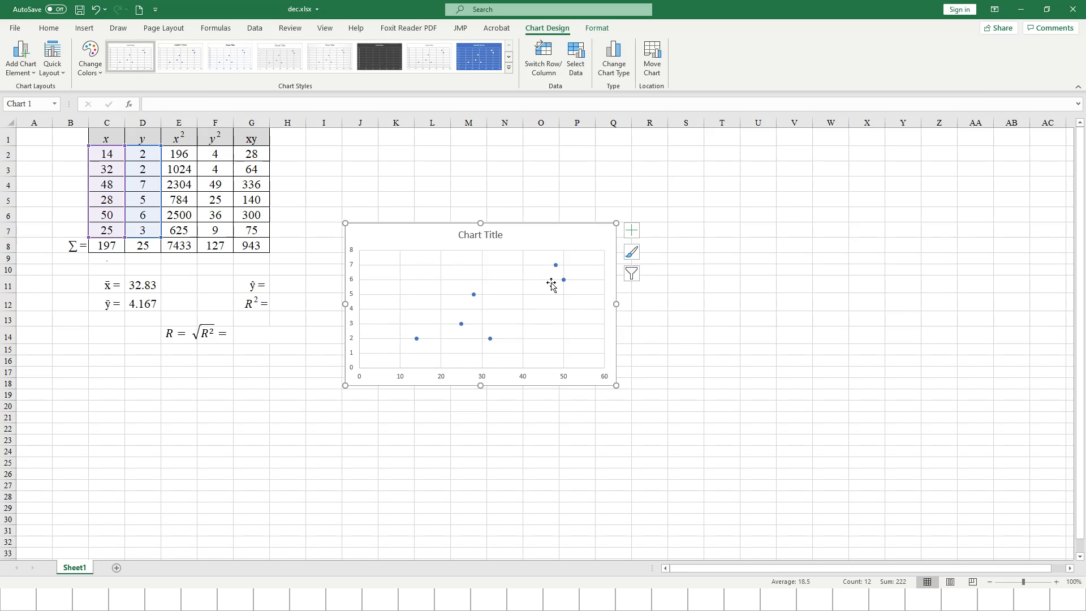
# - Add a linear trendline to the scatter chart and display its equation on the chart
pyautogui.click(632, 231)
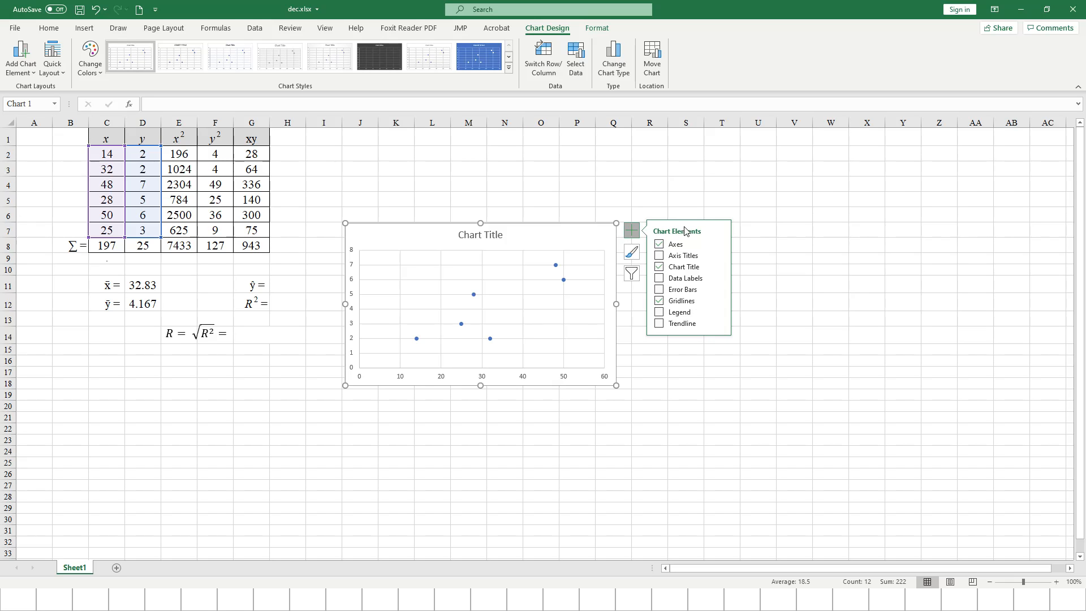
pyautogui.click(718, 324)
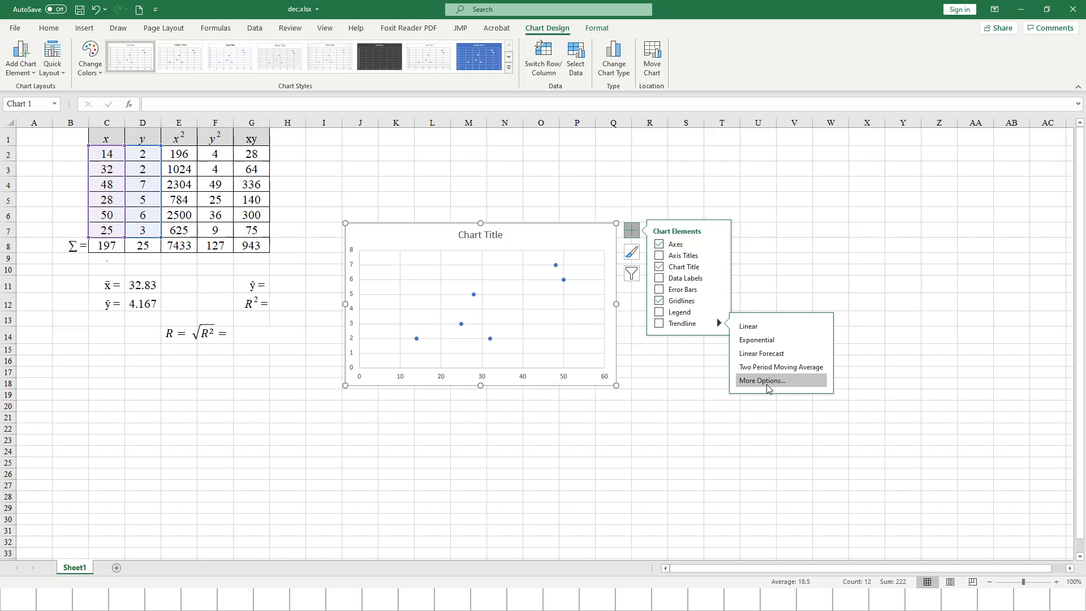
pyautogui.click(765, 327)
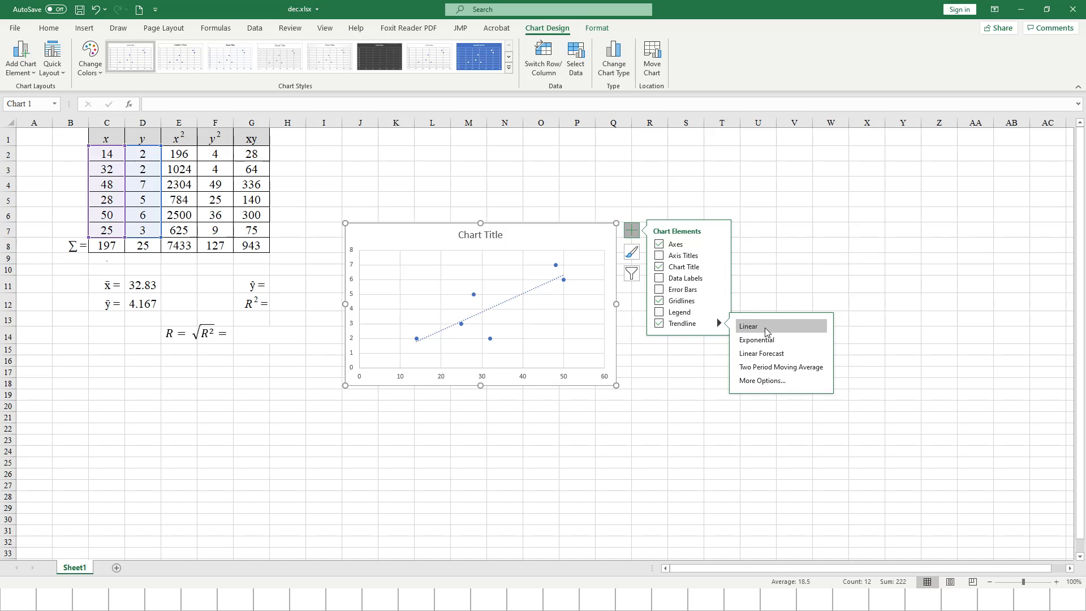
pyautogui.click(771, 381)
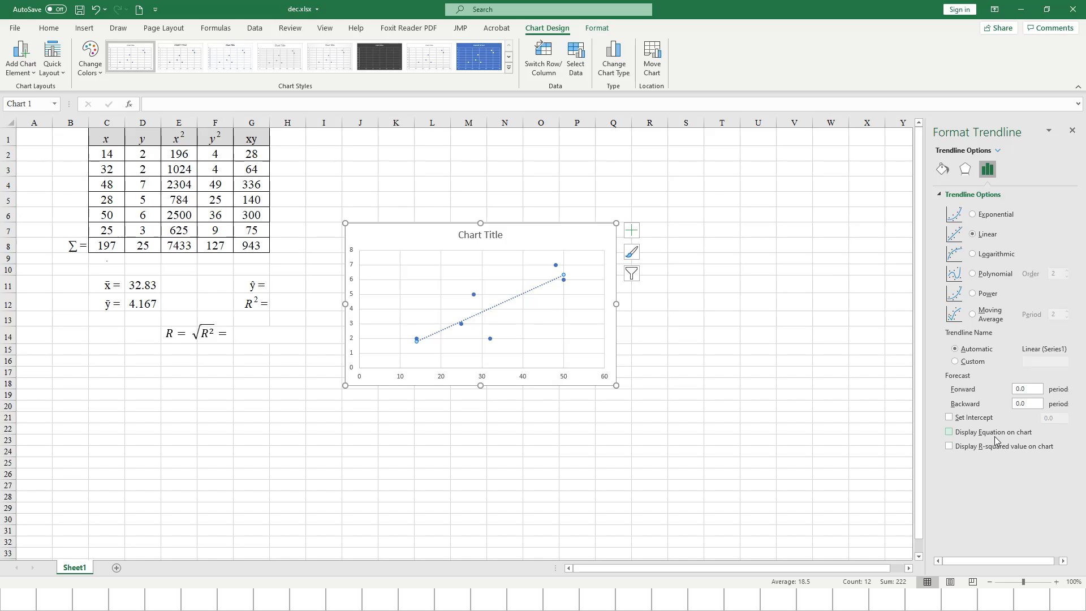
pyautogui.click(949, 432)
# - Move the trendline equation label to the upper-left part of the plot and shift the chart farther from the table
pyautogui.click(526, 275)
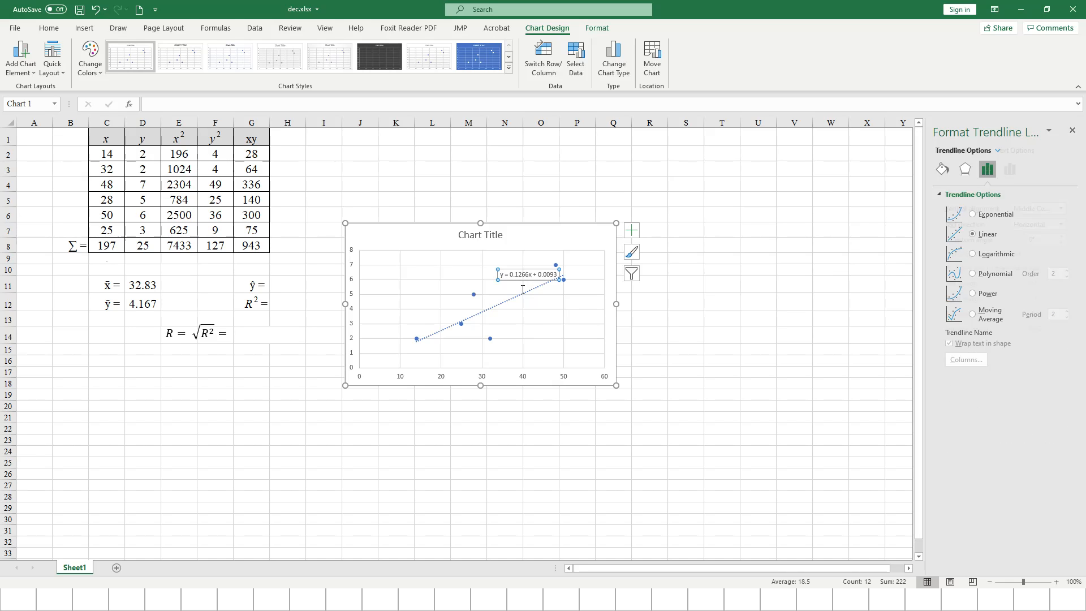
pyautogui.moveTo(497, 269); pyautogui.dragTo(422, 249)
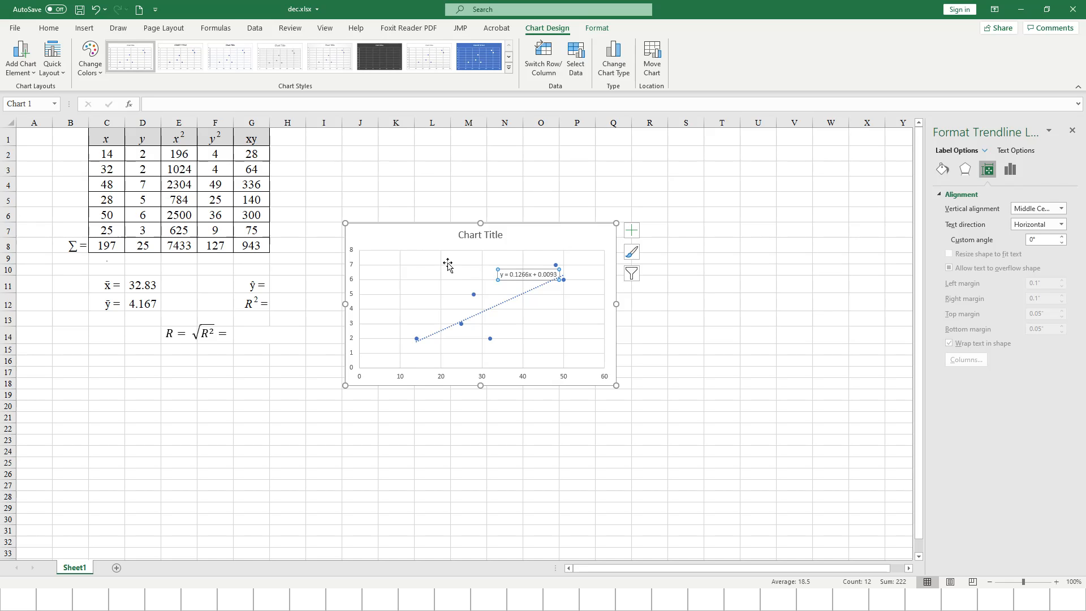
pyautogui.click(513, 274)
pyautogui.moveTo(507, 269); pyautogui.dragTo(417, 251)
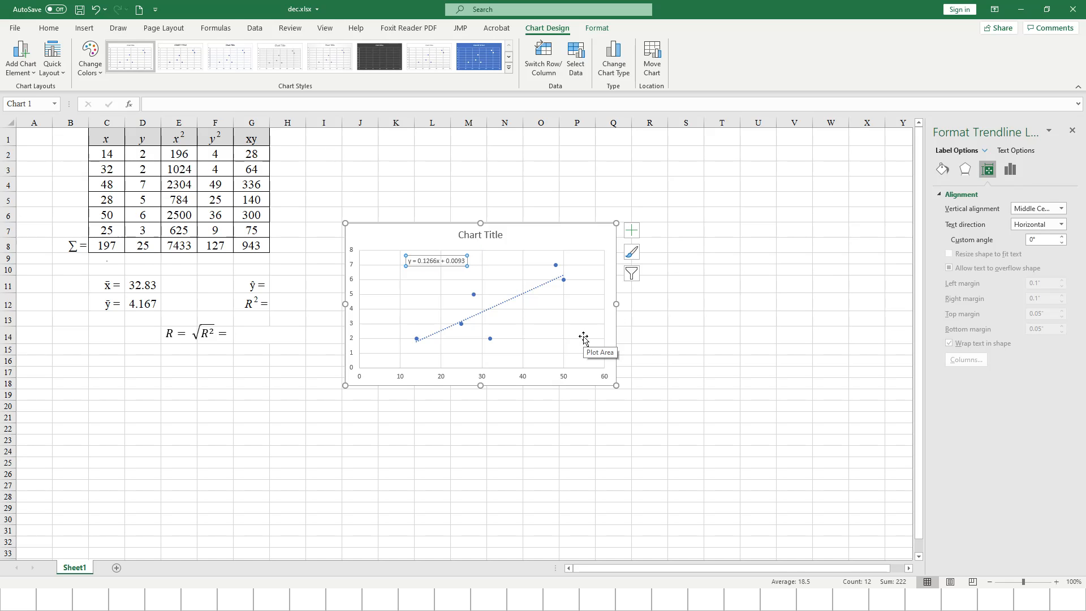
pyautogui.moveTo(564, 231); pyautogui.dragTo(720, 230)
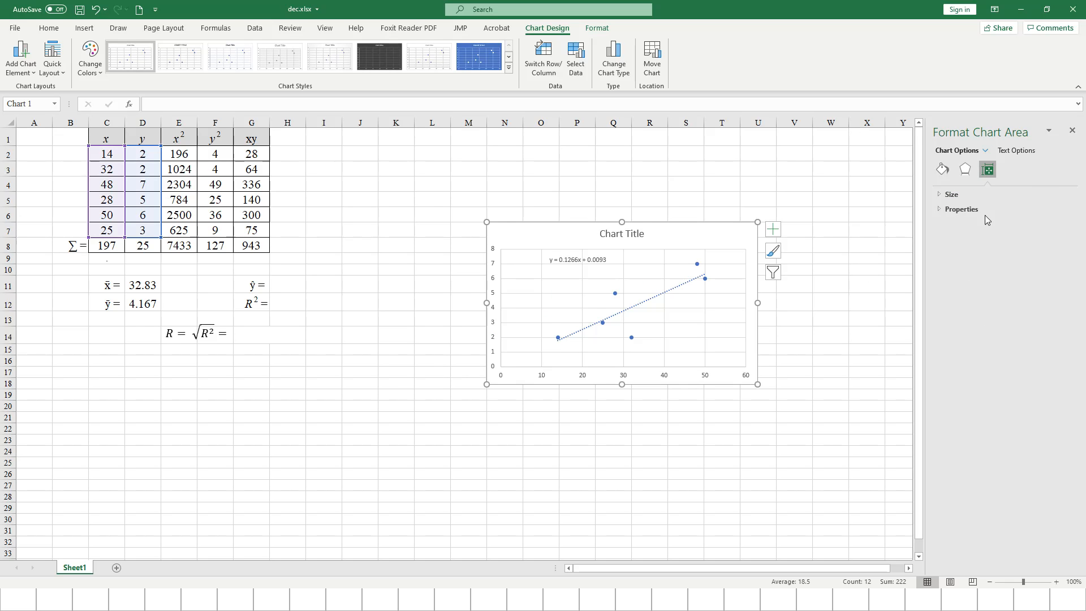
# - Display the trendline's R-squared value on the scatter chart and select the trendline label
pyautogui.click(941, 170)
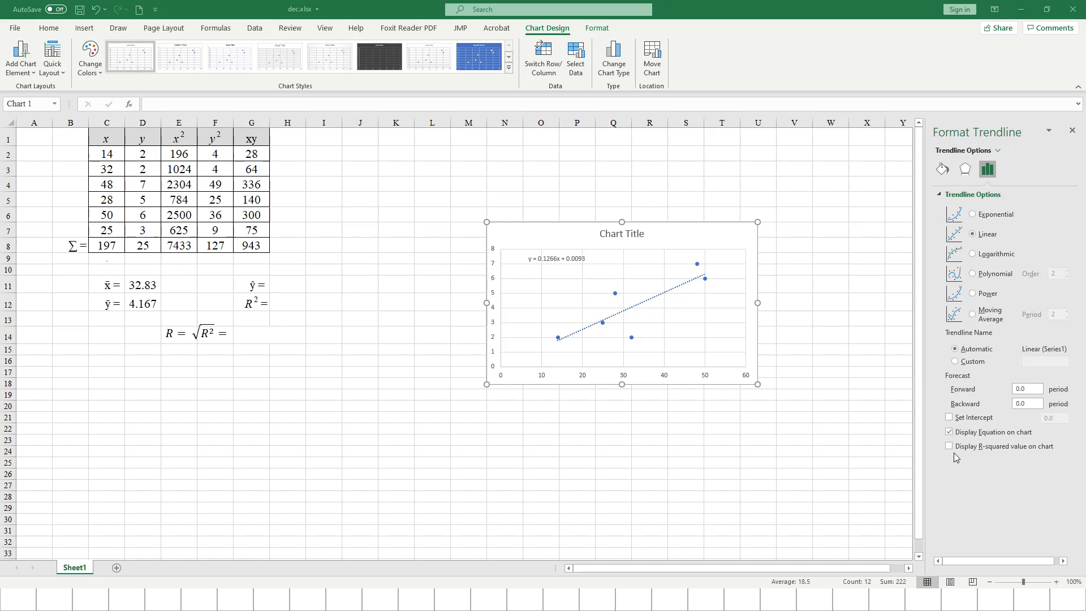
pyautogui.click(950, 447)
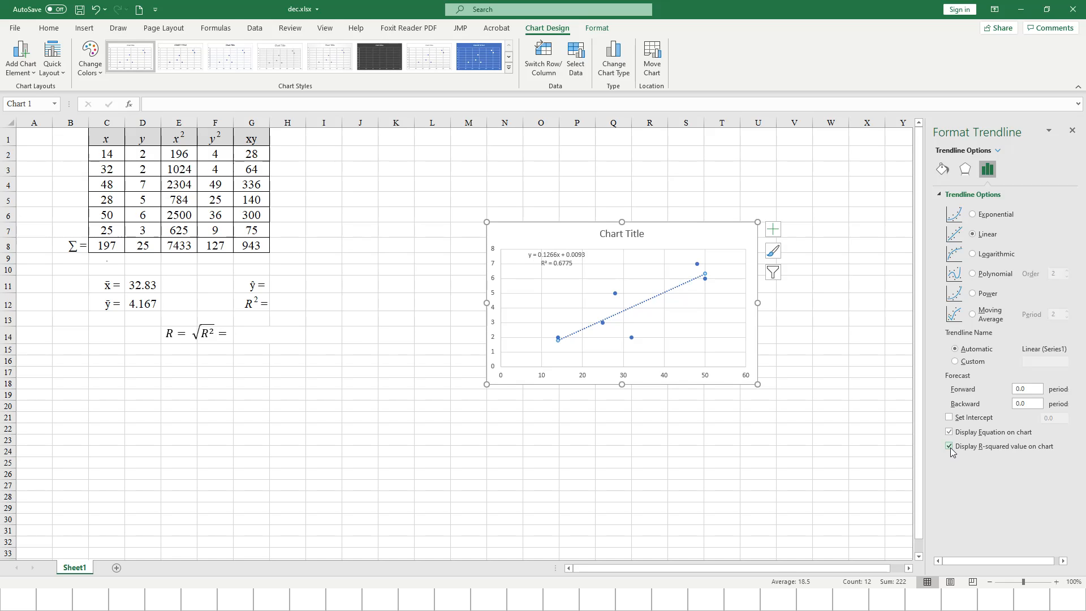
pyautogui.click(559, 257)
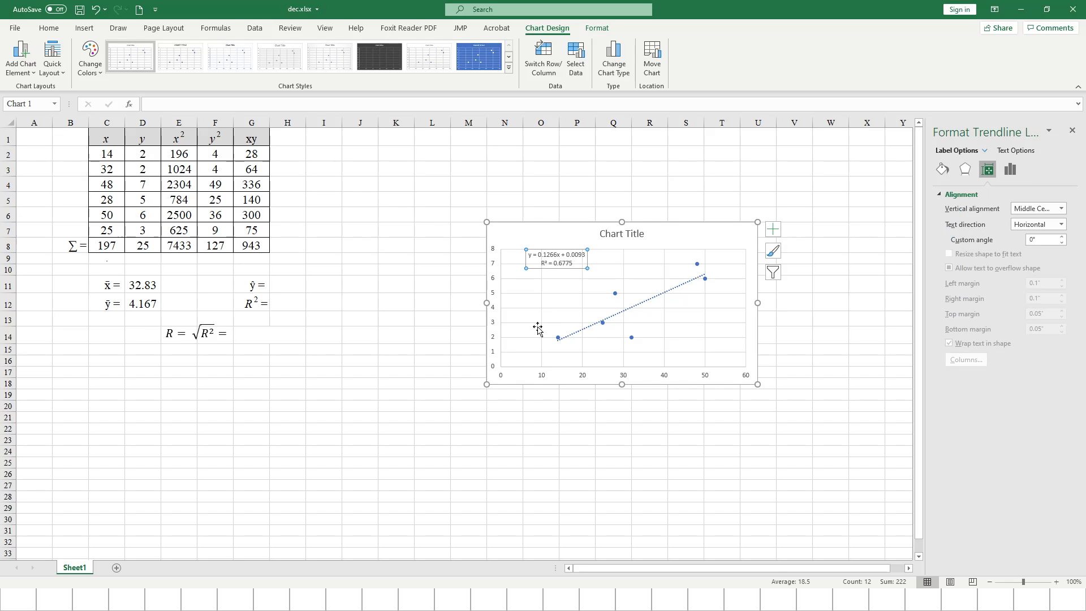
# - Enter the regression equation 0.1266x +0.0093 beside the ŷ label in cell H11
pyautogui.click(287, 287)
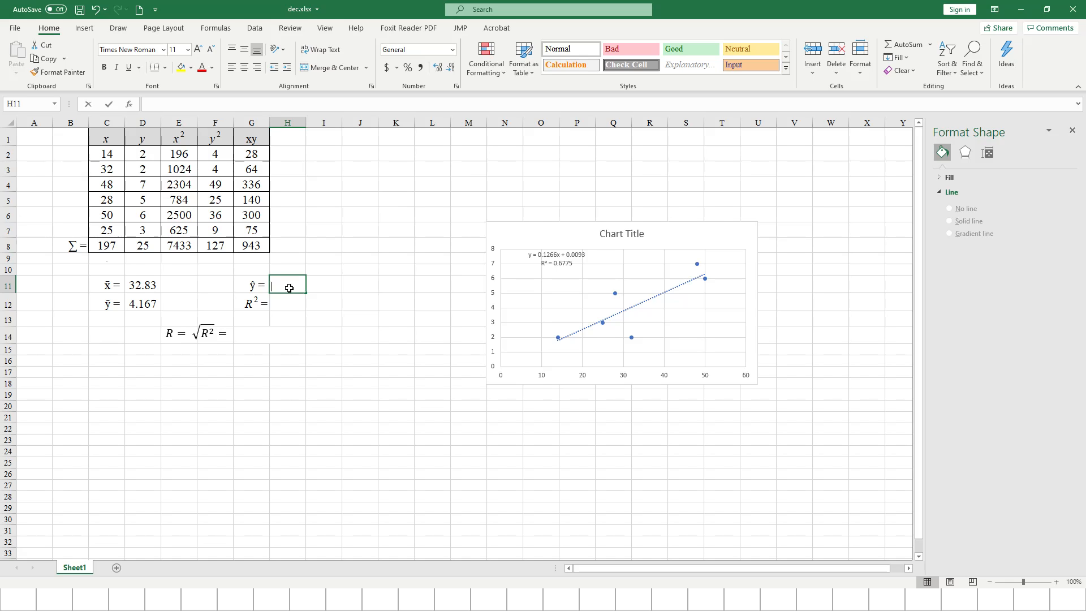
pyautogui.write('.1')
pyautogui.press('BackSpace')
pyautogui.press('BackSpace')
pyautogui.write('0.1')
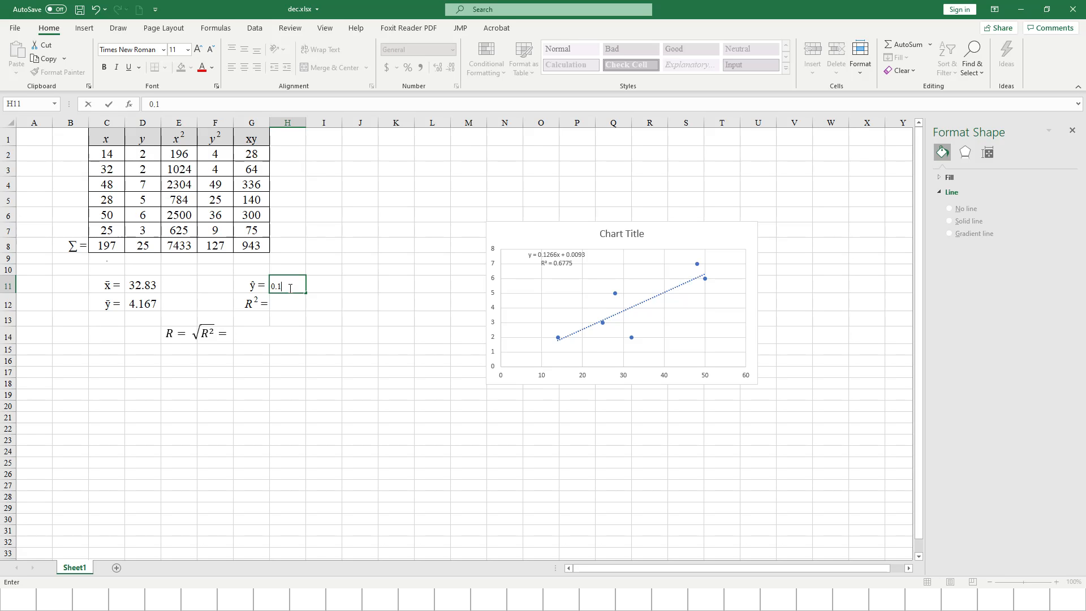
pyautogui.write('2')
pyautogui.write('2')
pyautogui.press('BackSpace')
pyautogui.write('5')
pyautogui.write('66')
pyautogui.write('x')
pyautogui.write(' +')
pyautogui.write('0.0093')
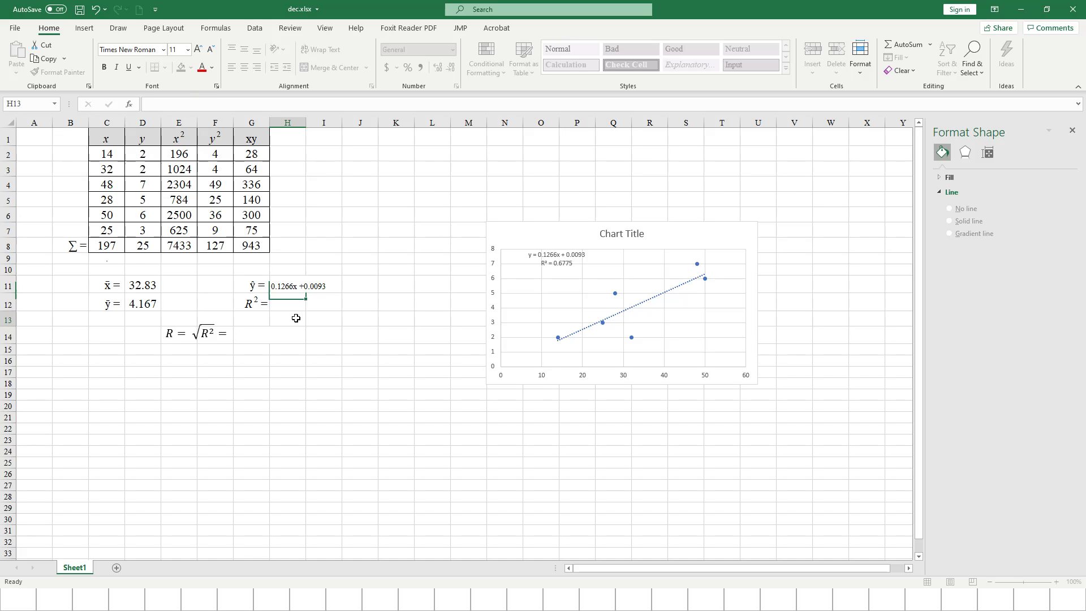
pyautogui.click(295, 314)
# - Add a space after the plus sign in cell H11's regression equation and set its font size to 16
pyautogui.doubleClick(303, 286)
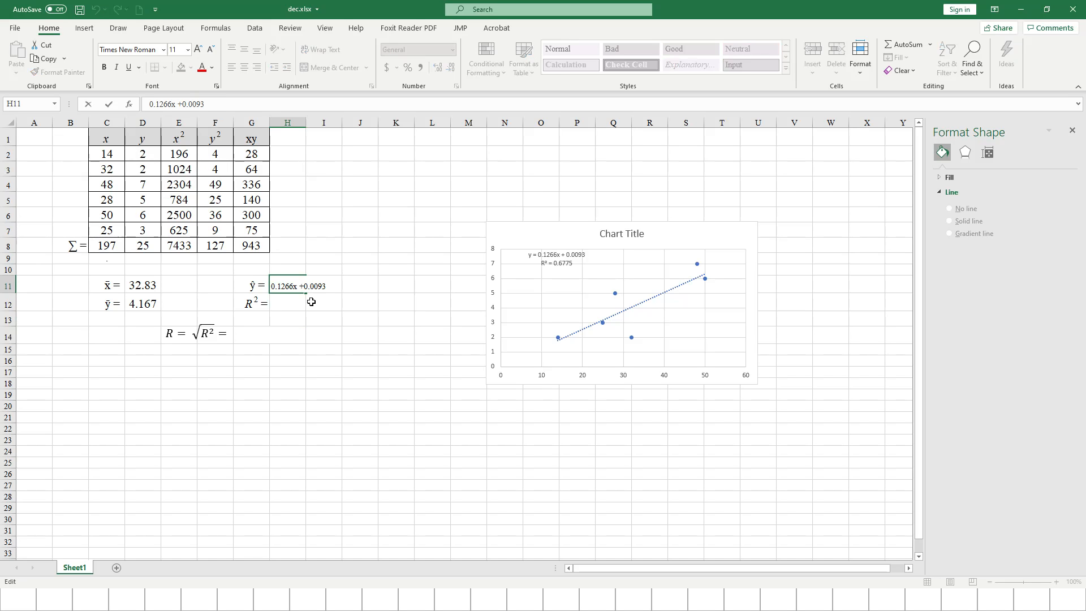
pyautogui.click(313, 298)
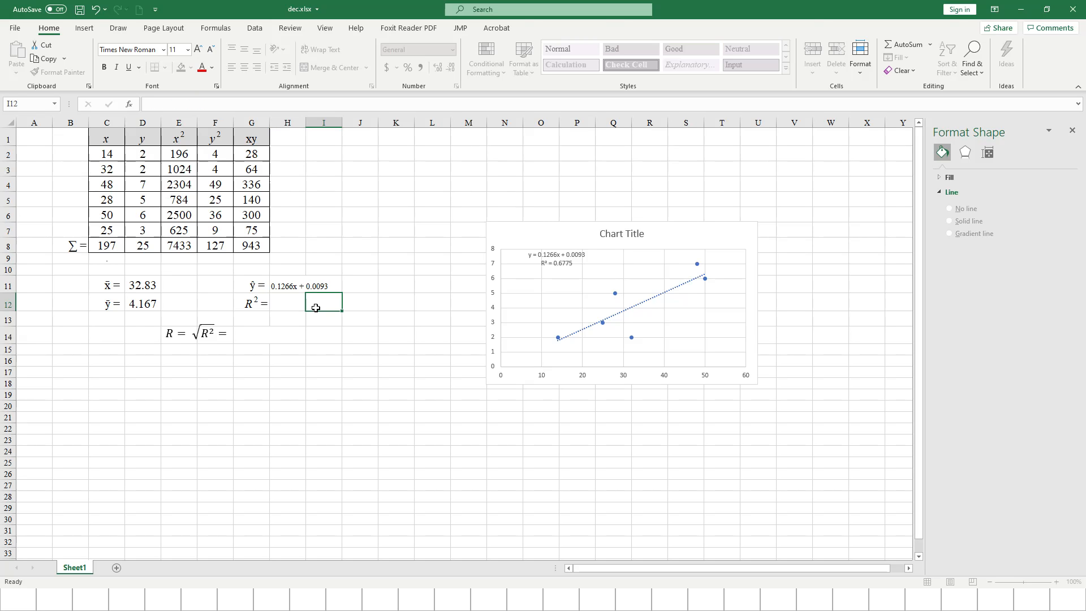
pyautogui.click(278, 279)
pyautogui.moveTo(286, 286); pyautogui.dragTo(314, 286)
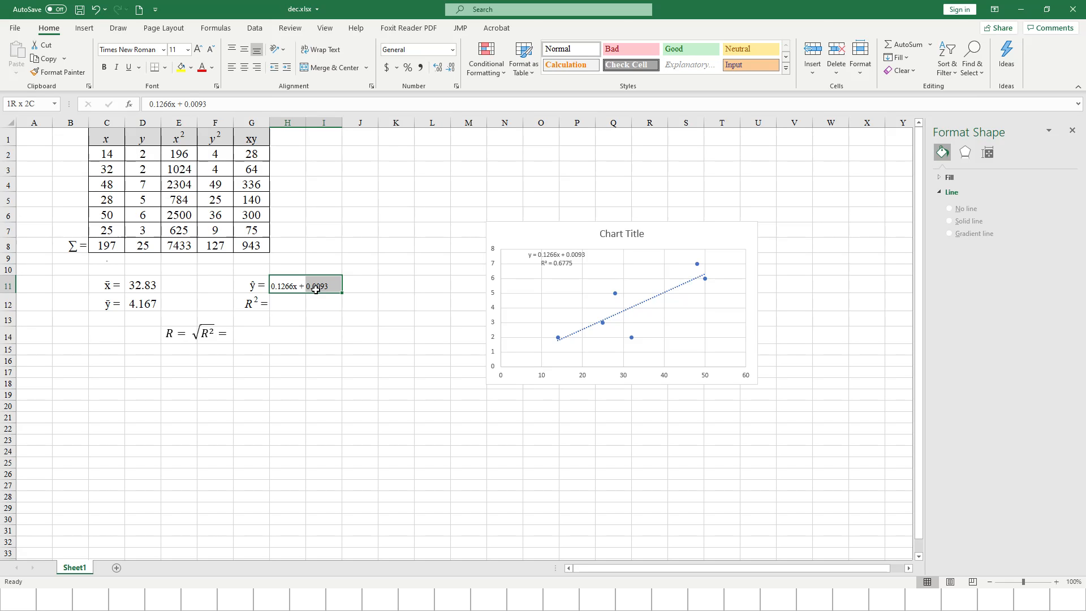
pyautogui.click(187, 50)
pyautogui.click(189, 144)
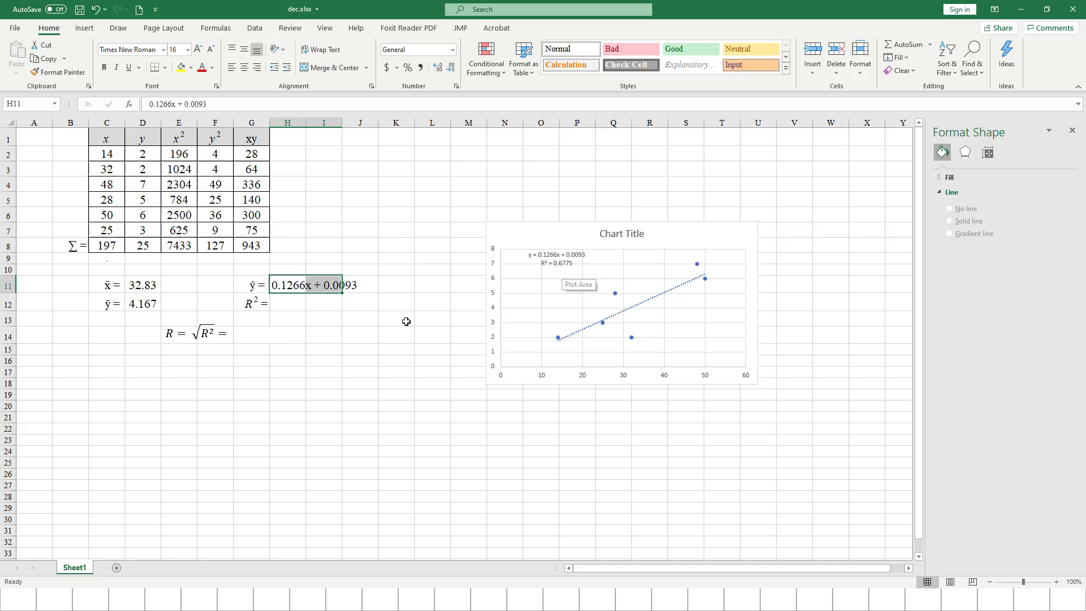
# - Enter 0.6775 beside the R² label in cell H12
pyautogui.click(285, 303)
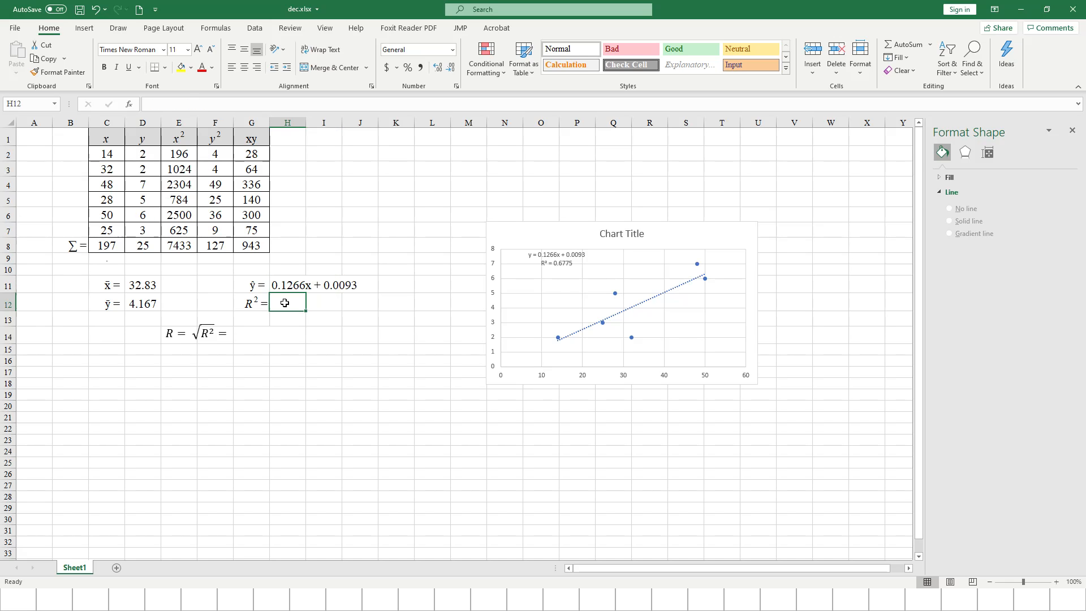
pyautogui.write('0.6')
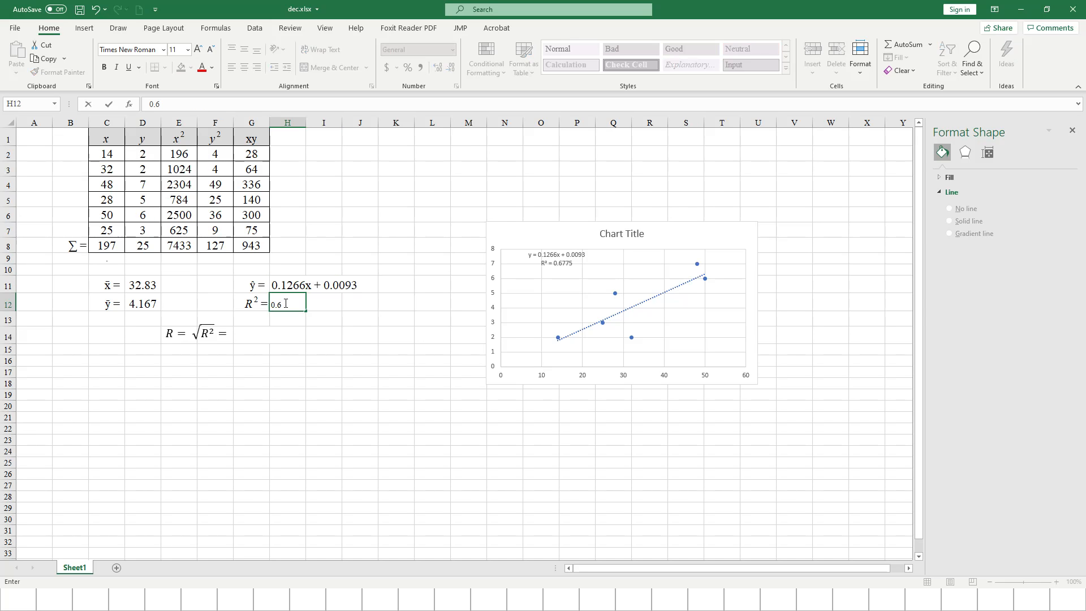
pyautogui.write('775')
# - Try to set the font size of the R² value in cell H12 to 18 while editing it
pyautogui.click(187, 49)
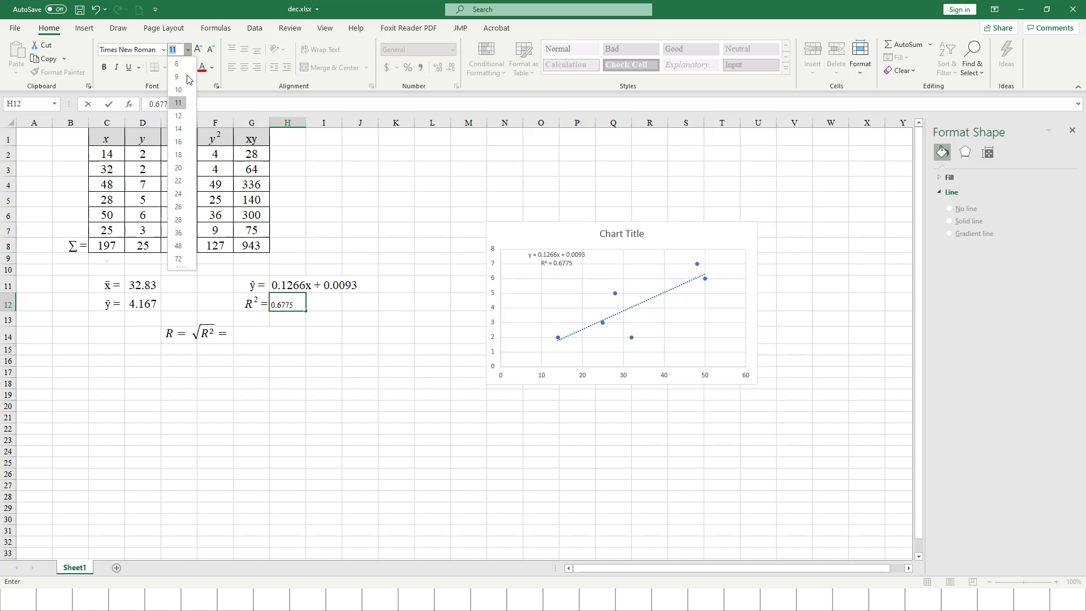
pyautogui.click(179, 154)
pyautogui.moveTo(304, 305); pyautogui.dragTo(256, 305)
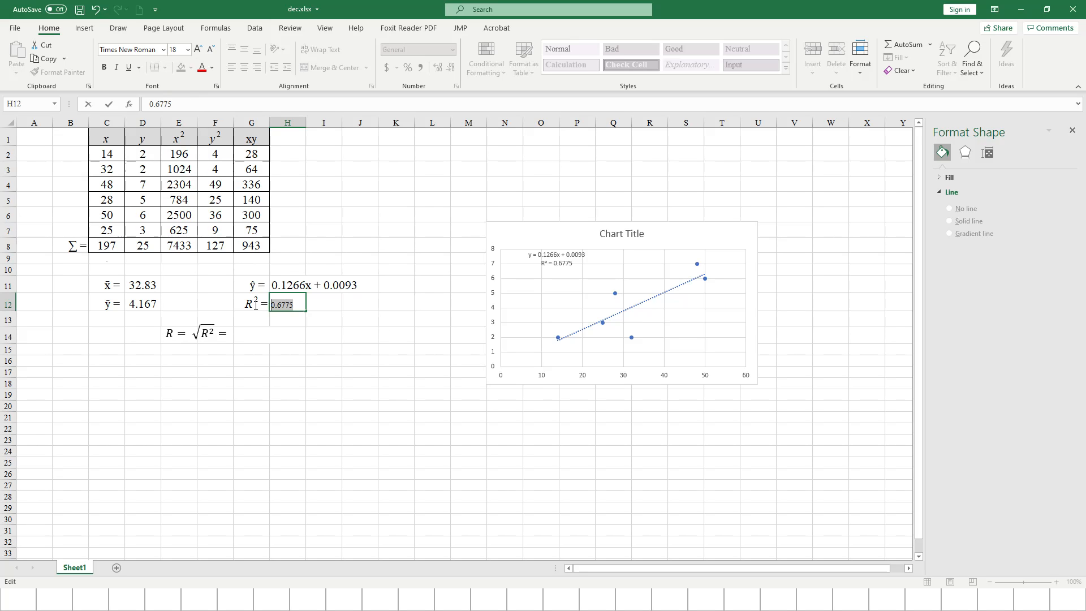
pyautogui.click(188, 50)
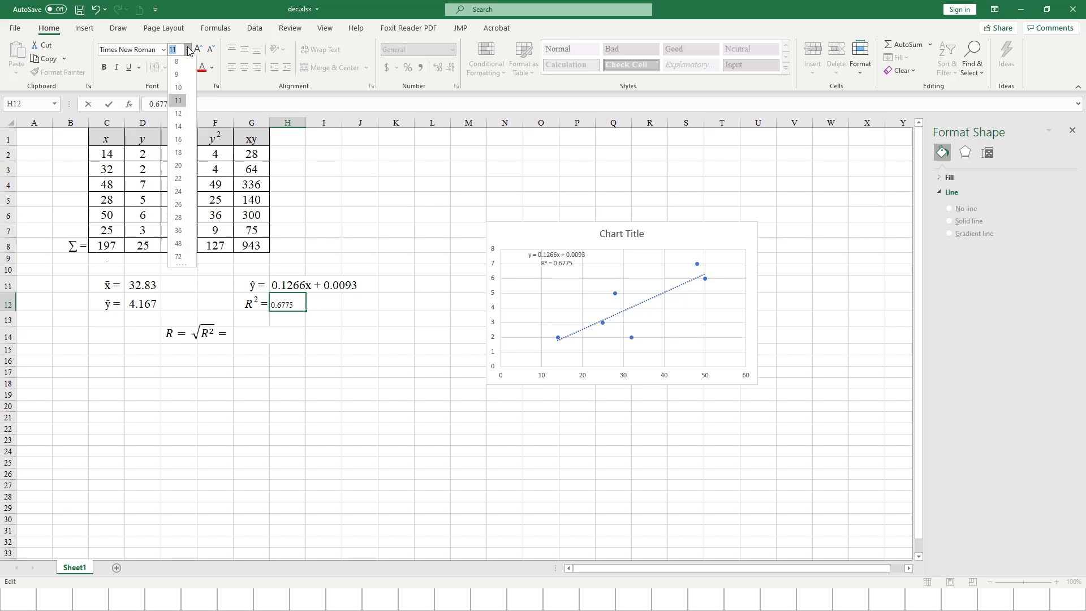
pyautogui.click(179, 154)
# - Calculate R in cell G14 with the formula =sqrt(H12)
pyautogui.click(253, 336)
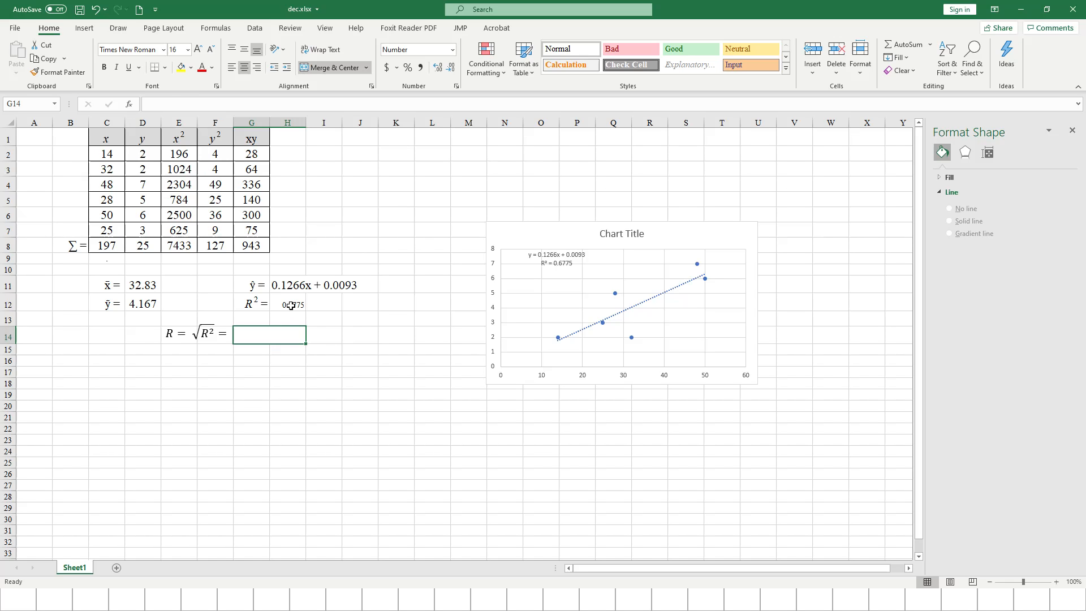
pyautogui.click(169, 103)
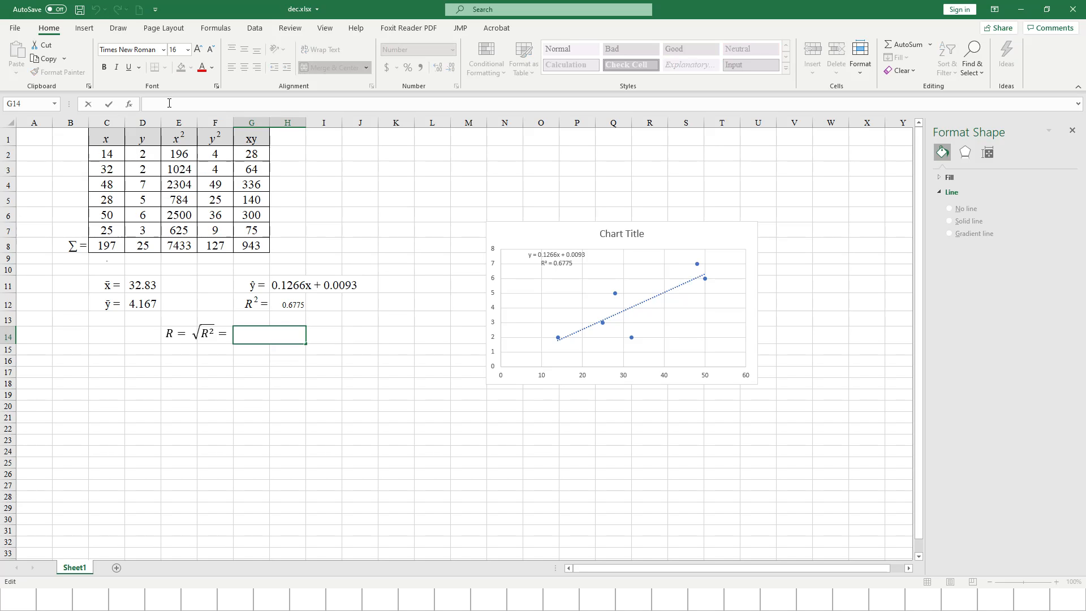
pyautogui.write('=')
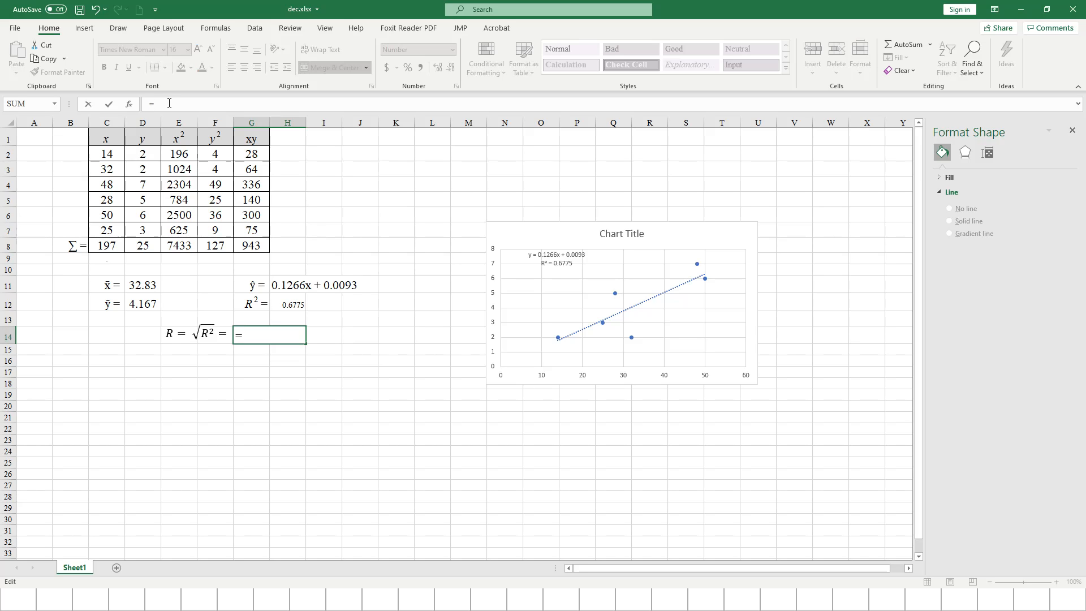
pyautogui.write('sqrt')
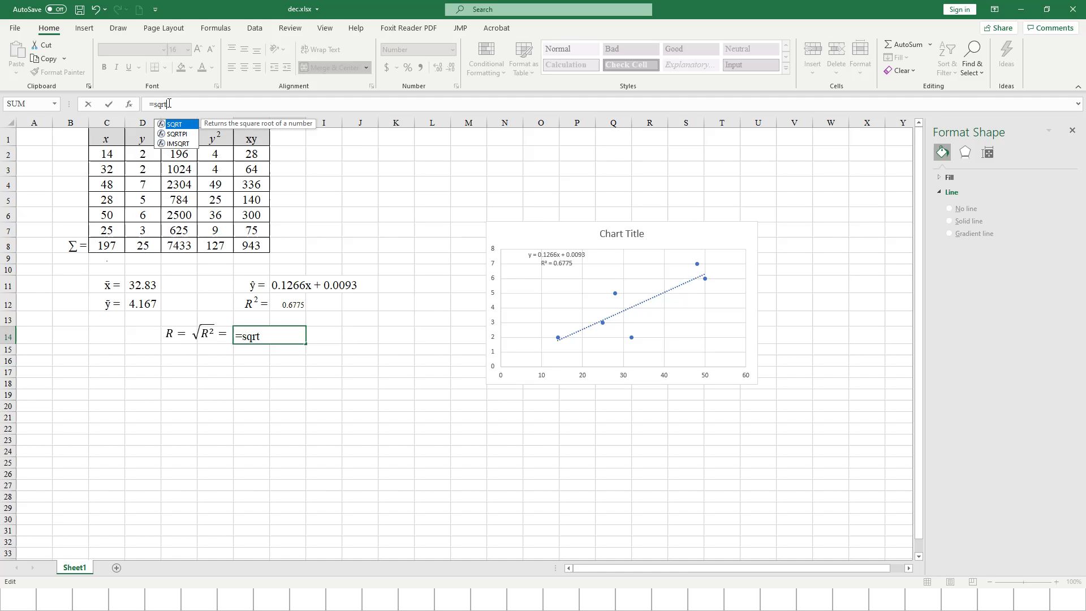
pyautogui.write('(')
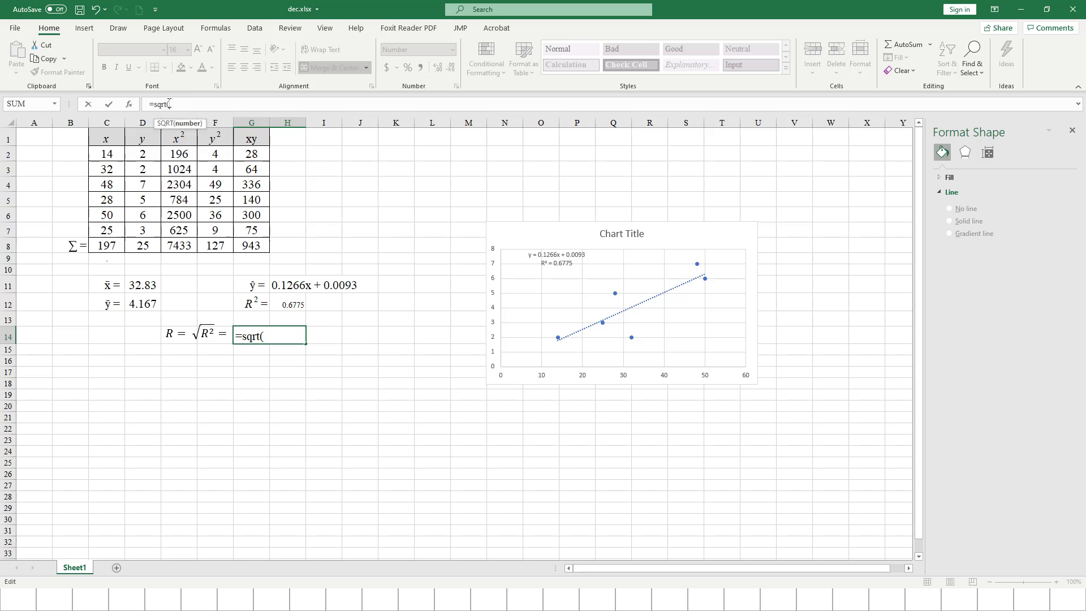
pyautogui.click(298, 304)
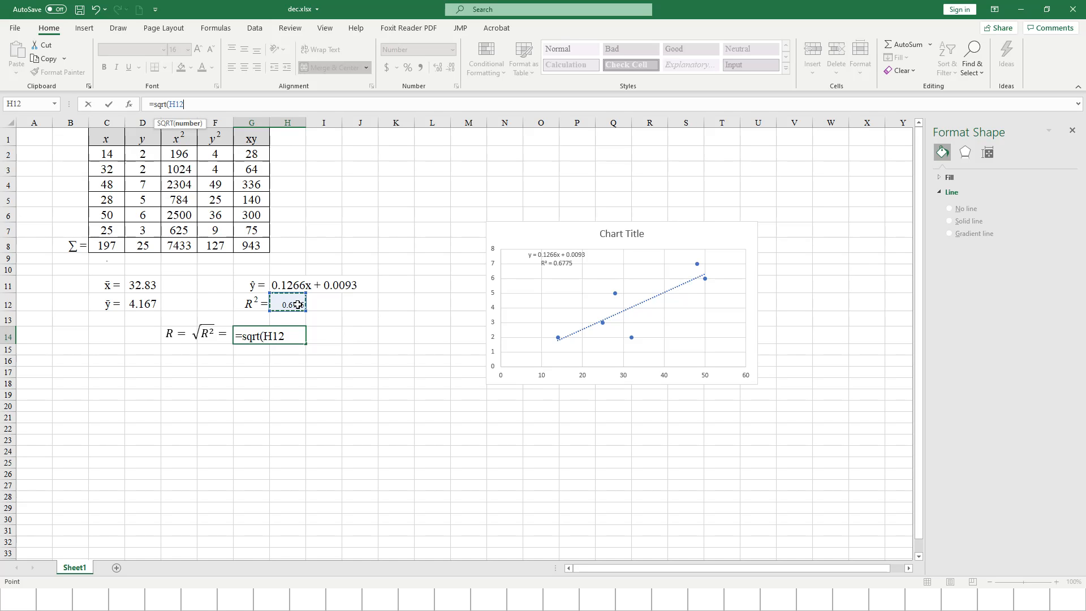
pyautogui.write(')')
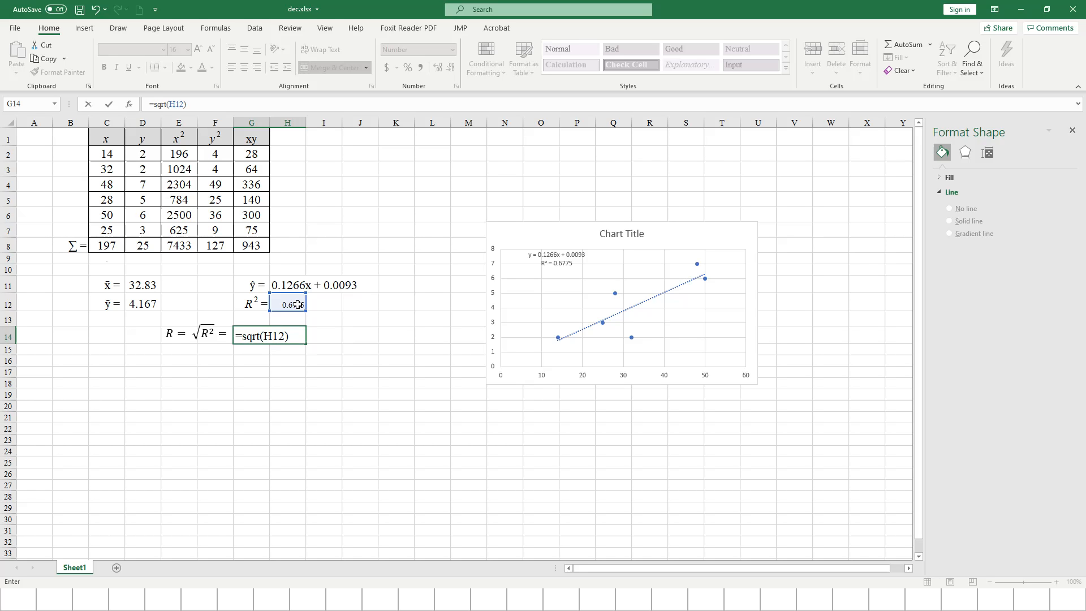
pyautogui.press('Return')
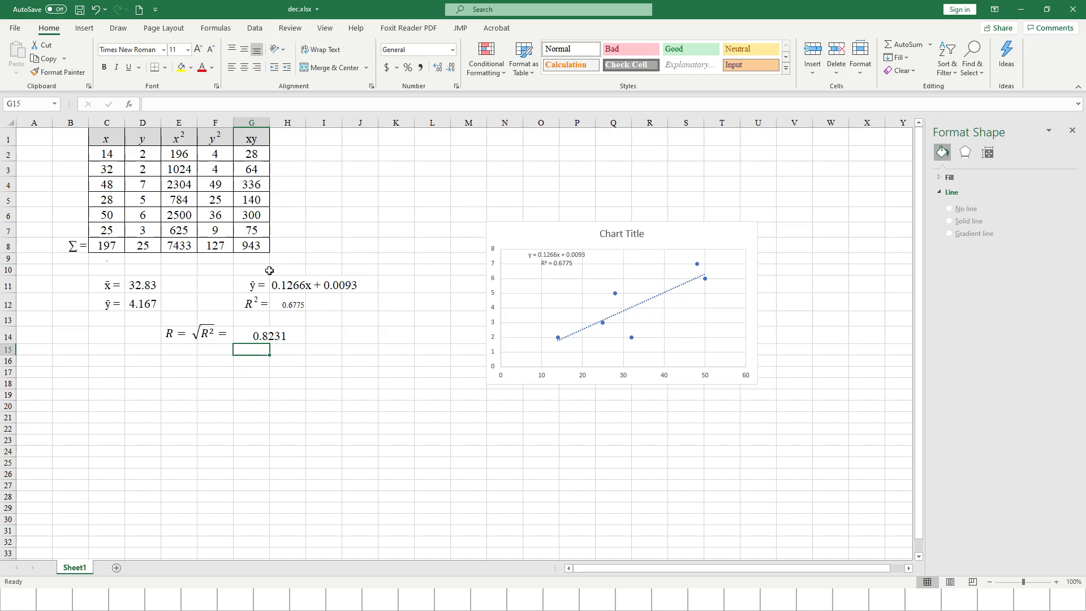
# - Set the R² value in cell H12 to font size 18 and widen column H to fit all four decimals
pyautogui.click(294, 302)
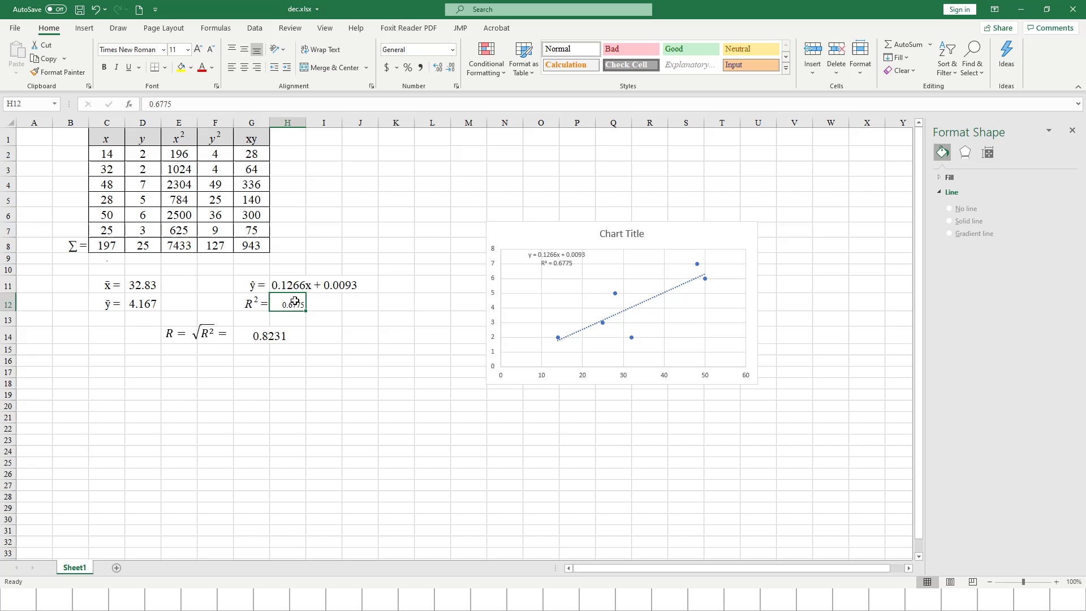
pyautogui.click(188, 50)
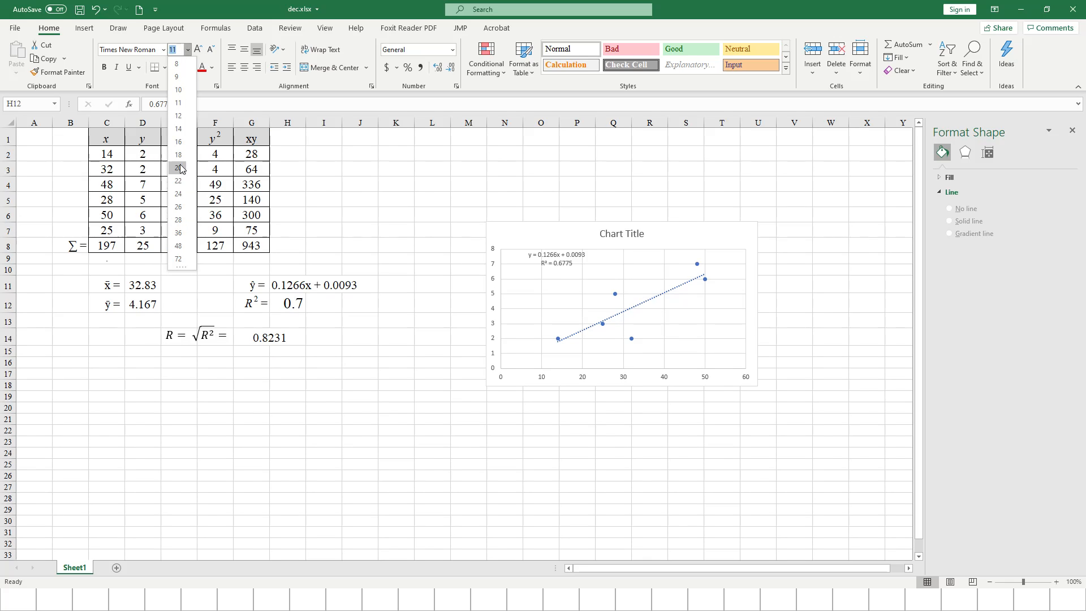
pyautogui.click(178, 155)
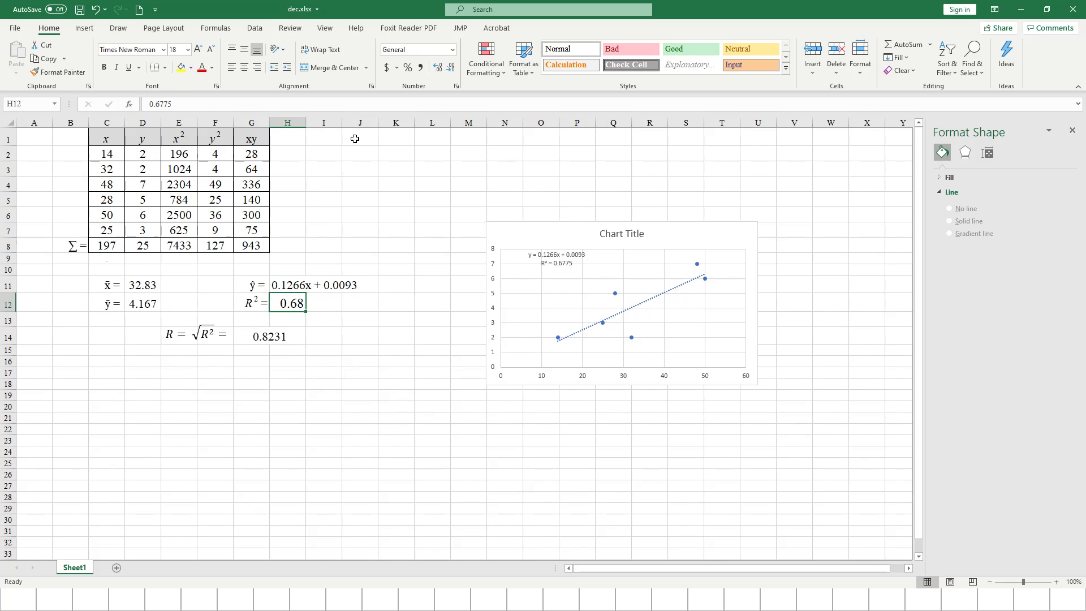
pyautogui.moveTo(308, 122); pyautogui.dragTo(338, 122)
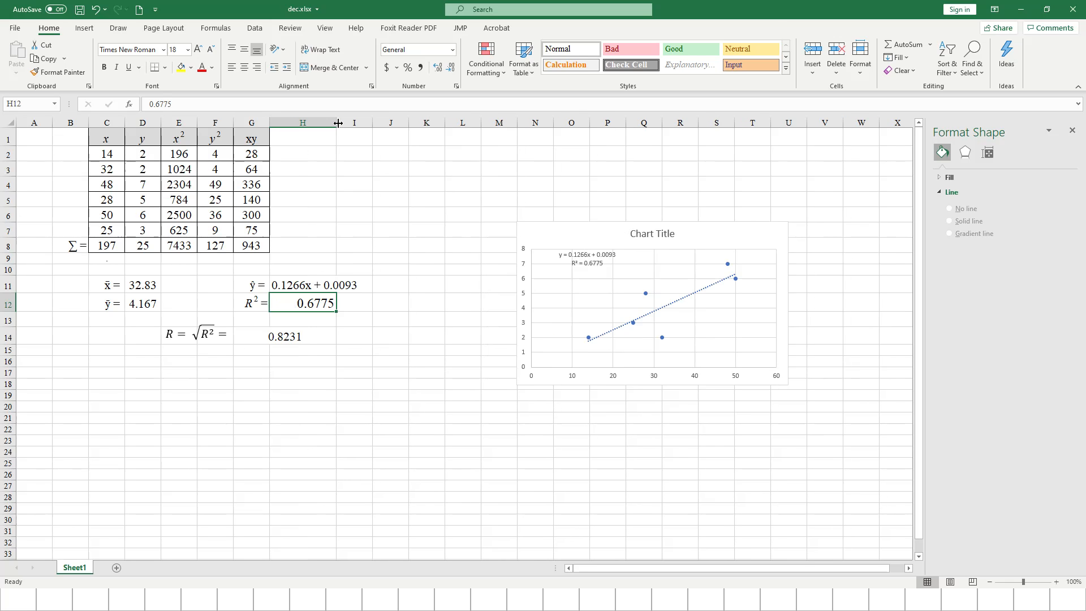